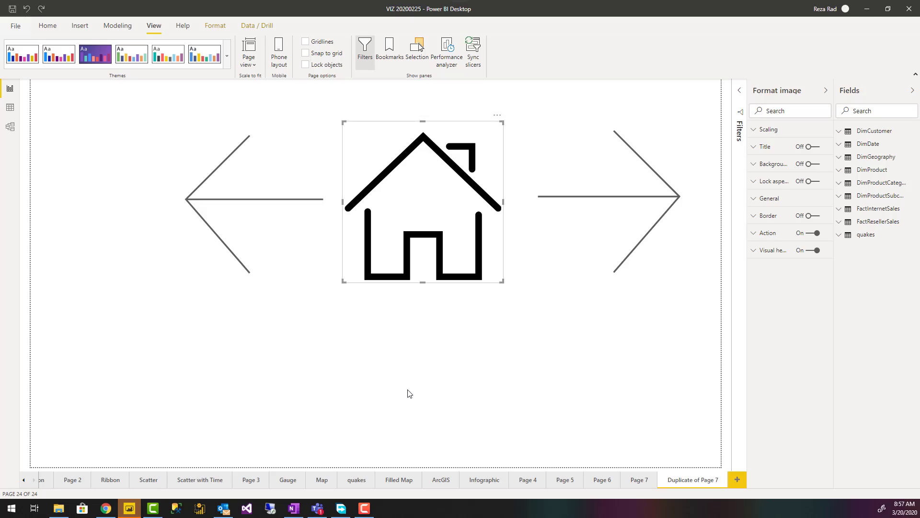
Look through the report pages from Page 6 back to the ArcGIS page
click(430, 392)
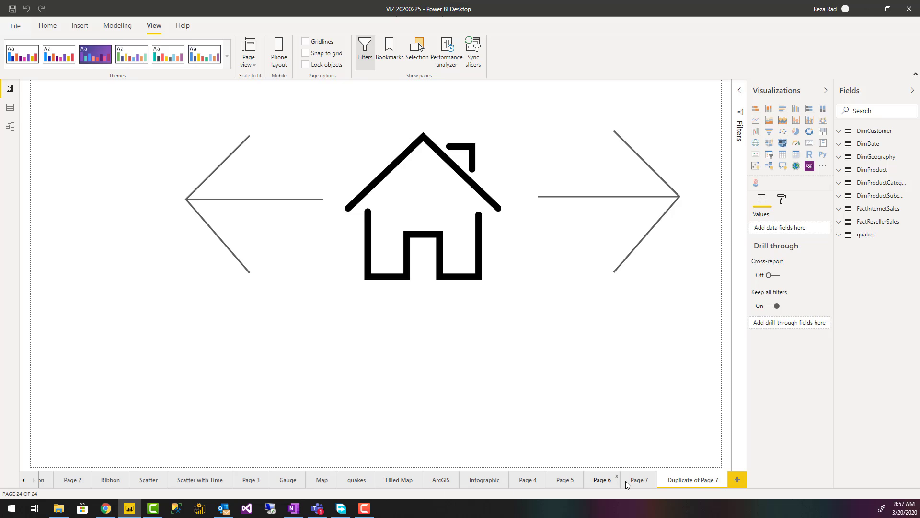
click(595, 480)
click(563, 481)
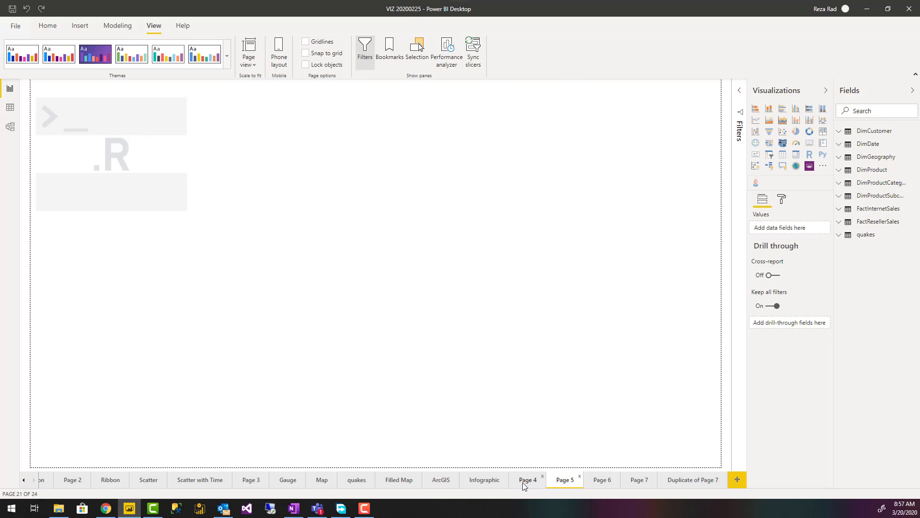
click(527, 480)
click(476, 482)
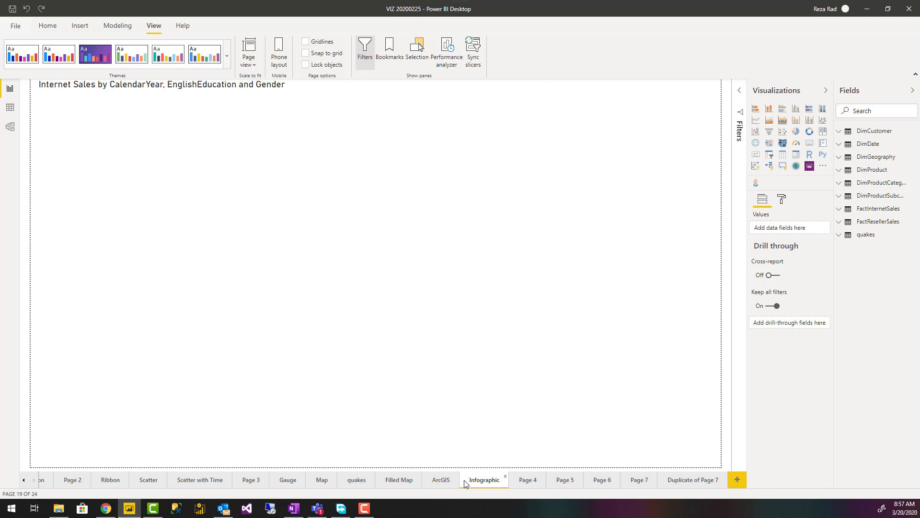
click(442, 480)
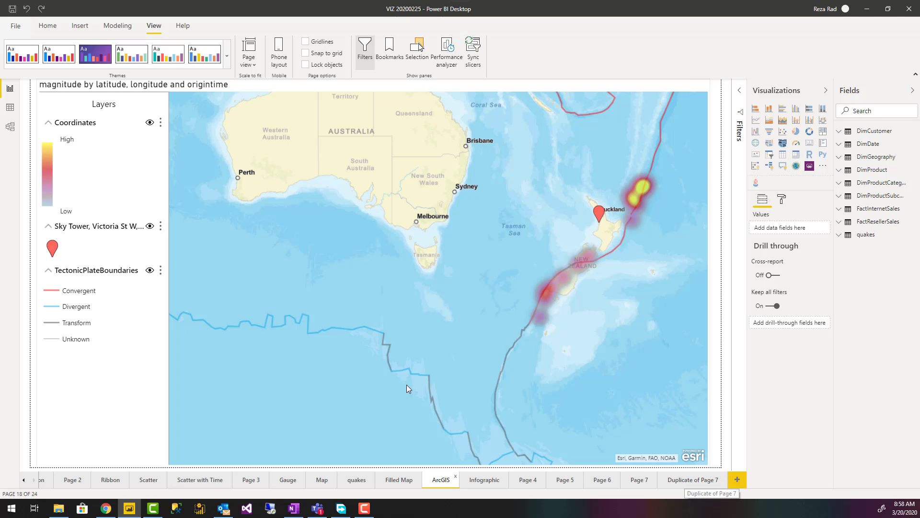
Test the arrow buttons that navigate from Page 7 to Page 6 and back
click(636, 479)
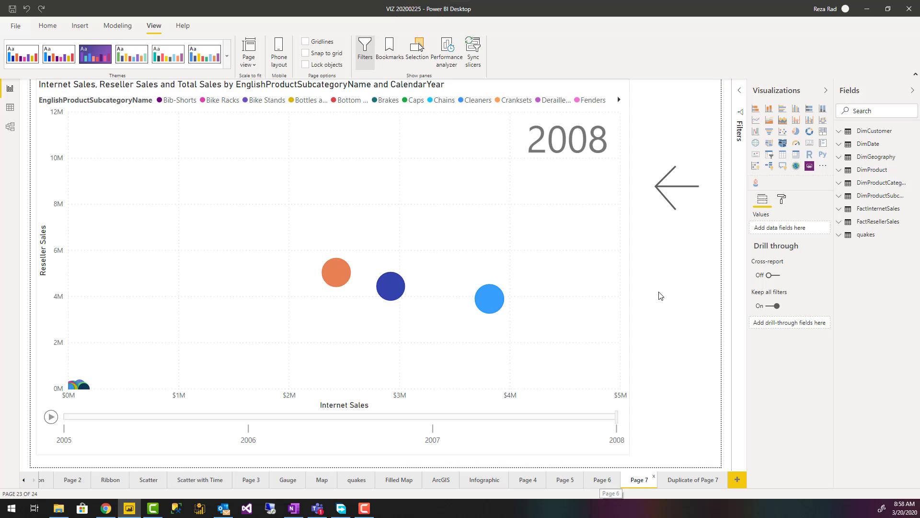
ctrl+click(682, 192)
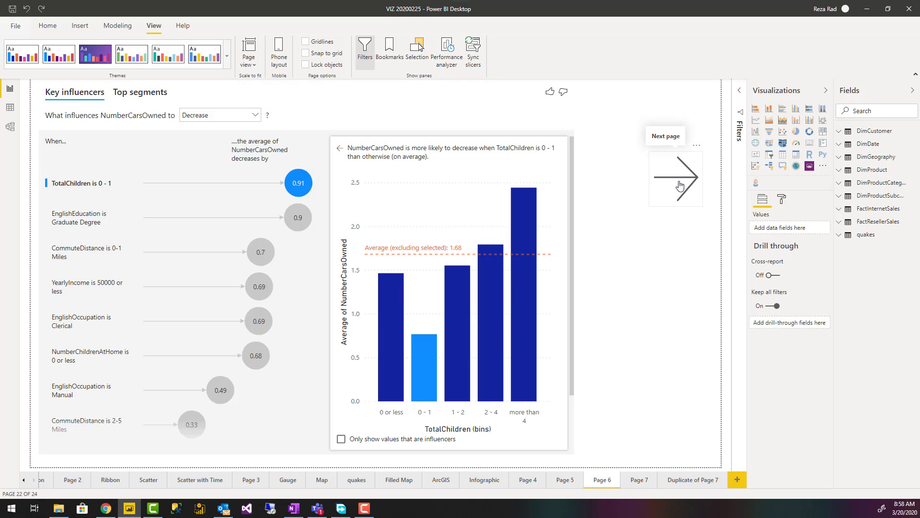
ctrl+click(680, 185)
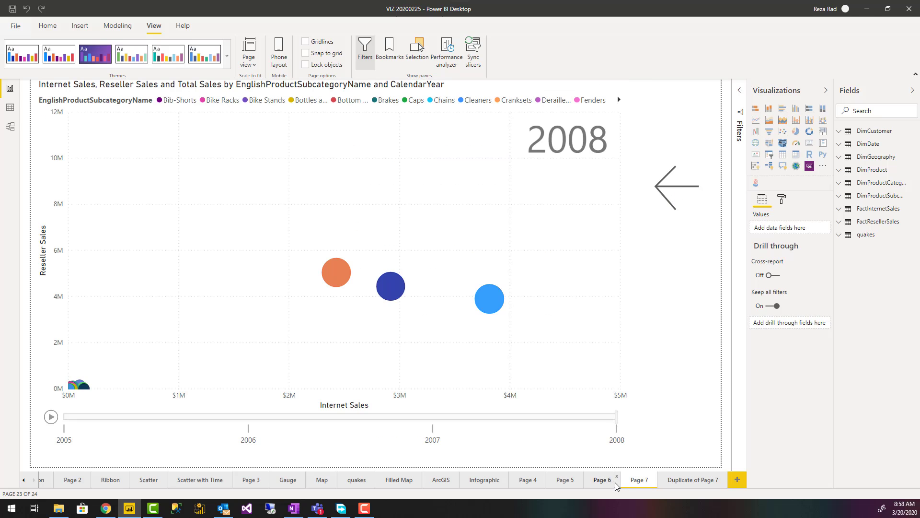
Return to the Duplicate of Page 7 page and examine the left arrow button's format options
click(685, 479)
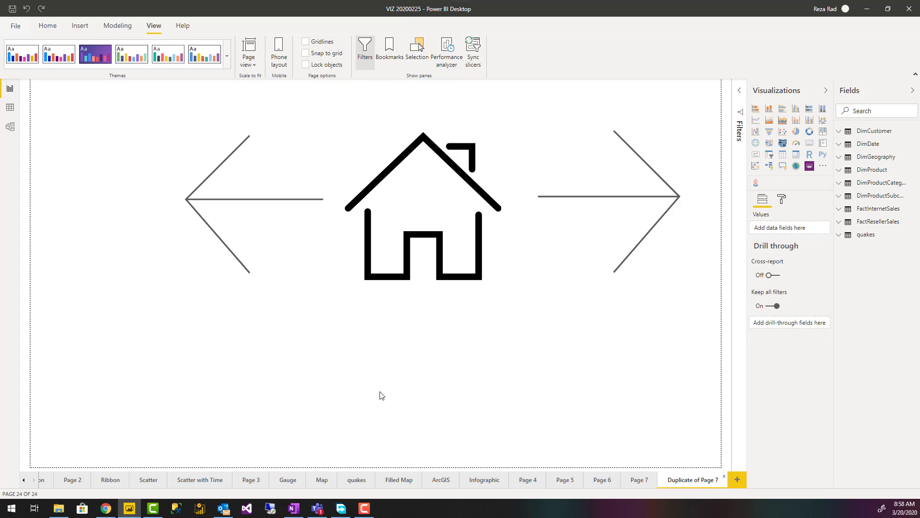
click(299, 170)
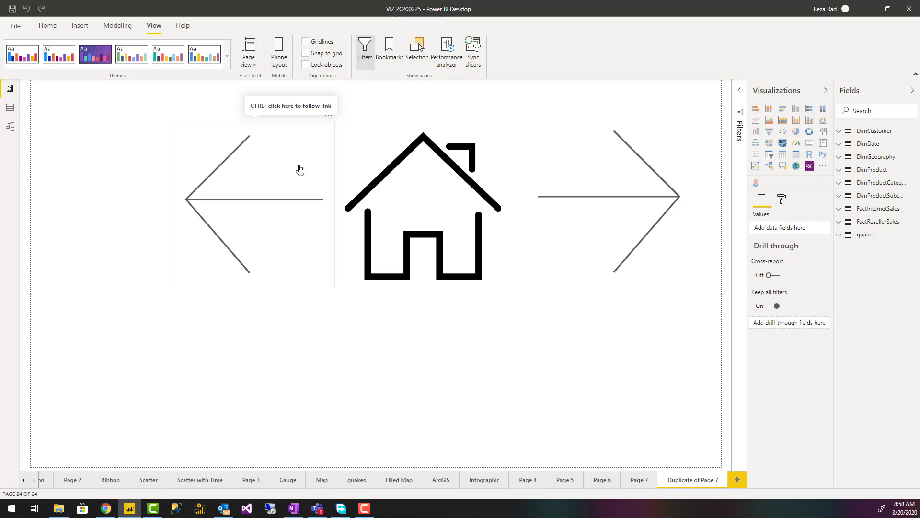
click(369, 113)
click(203, 163)
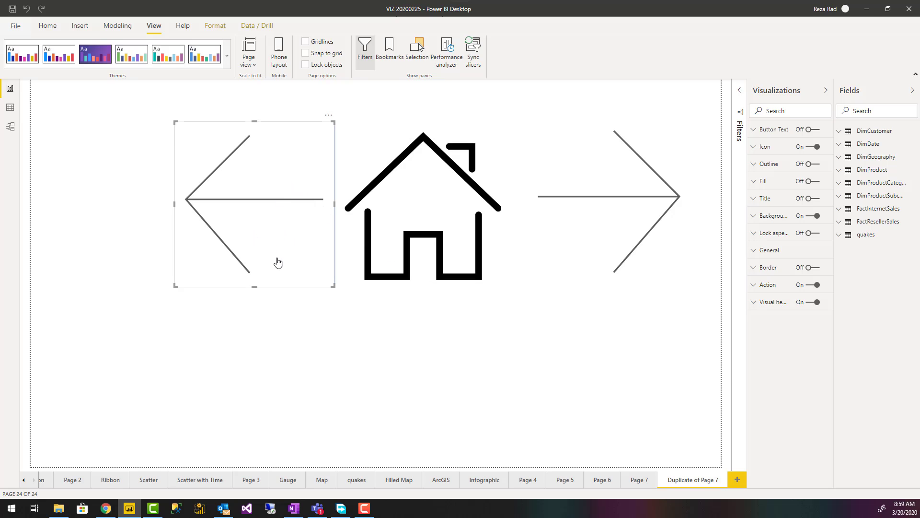
click(396, 348)
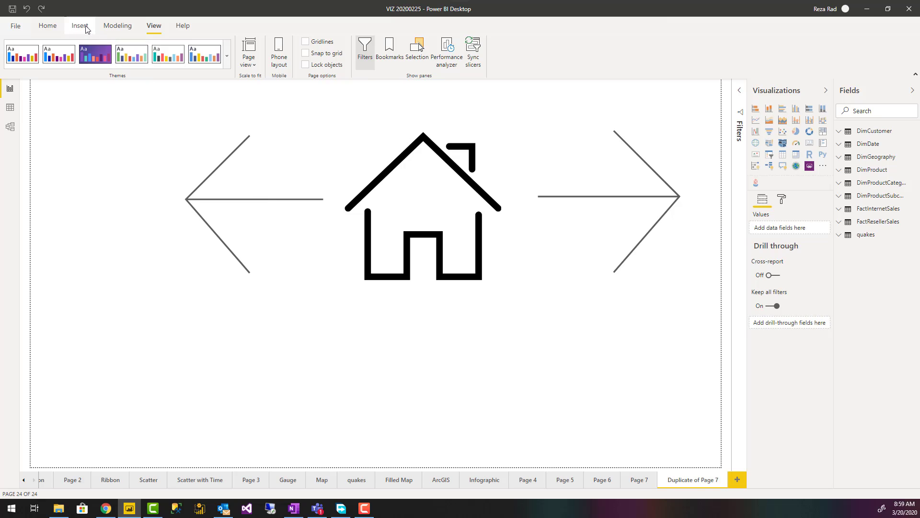
Insert a Help button and enlarge it to fill the space beside the left arrow
click(48, 27)
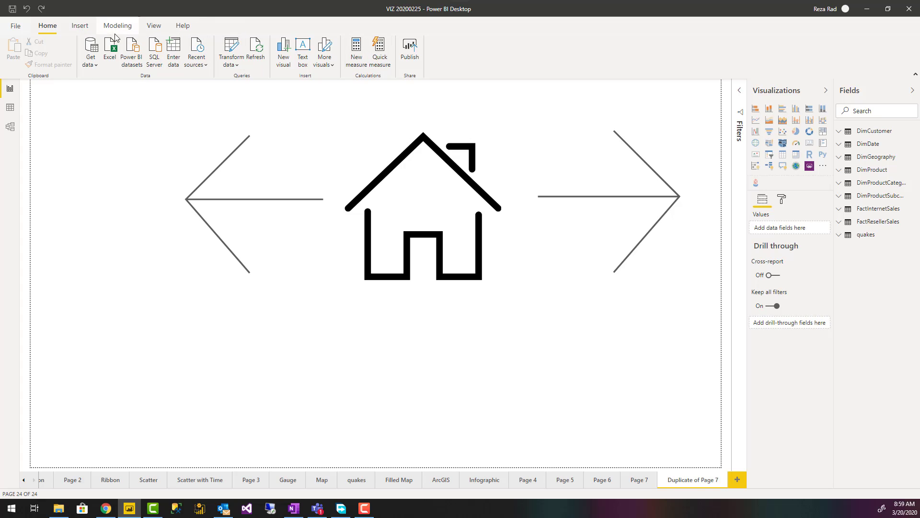
click(84, 29)
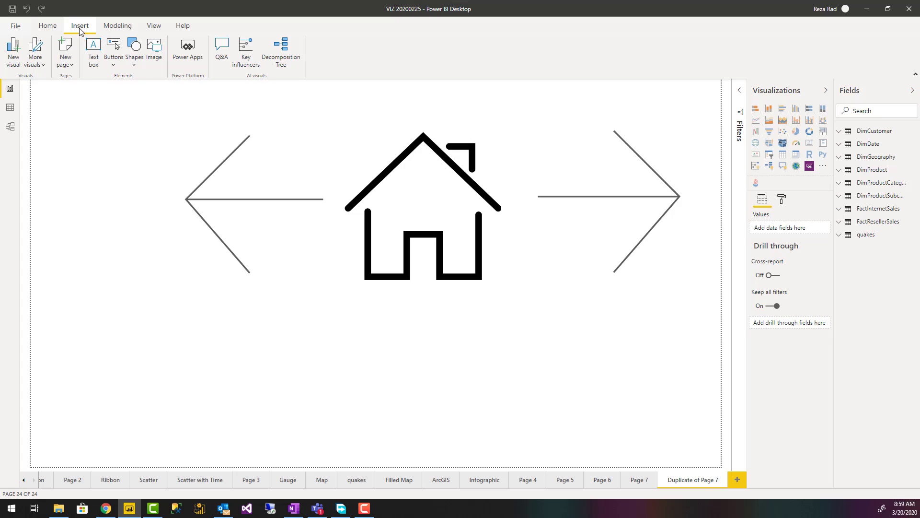
click(114, 61)
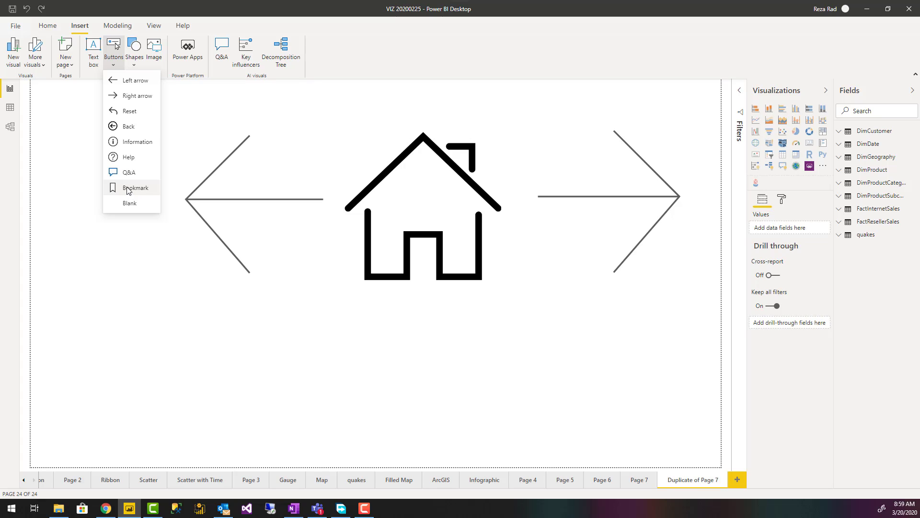
click(300, 78)
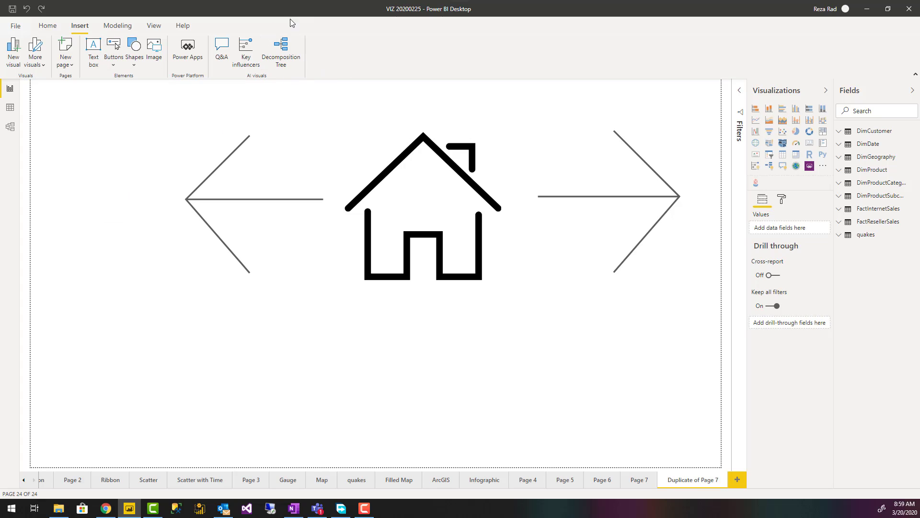
click(115, 70)
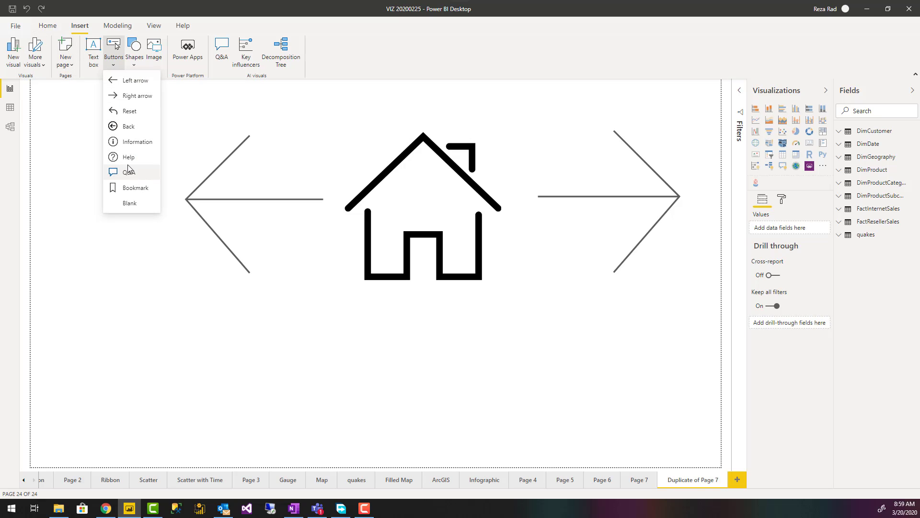
click(130, 157)
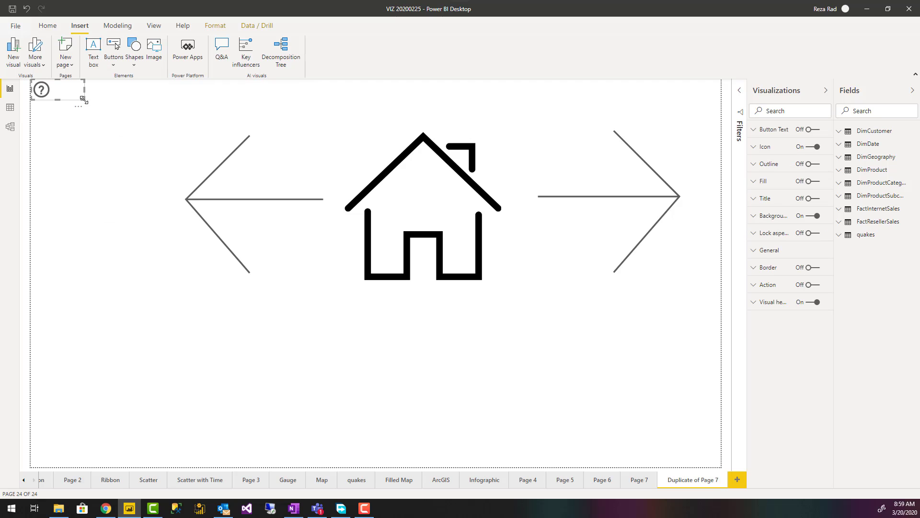
drag(83, 99, 136, 247)
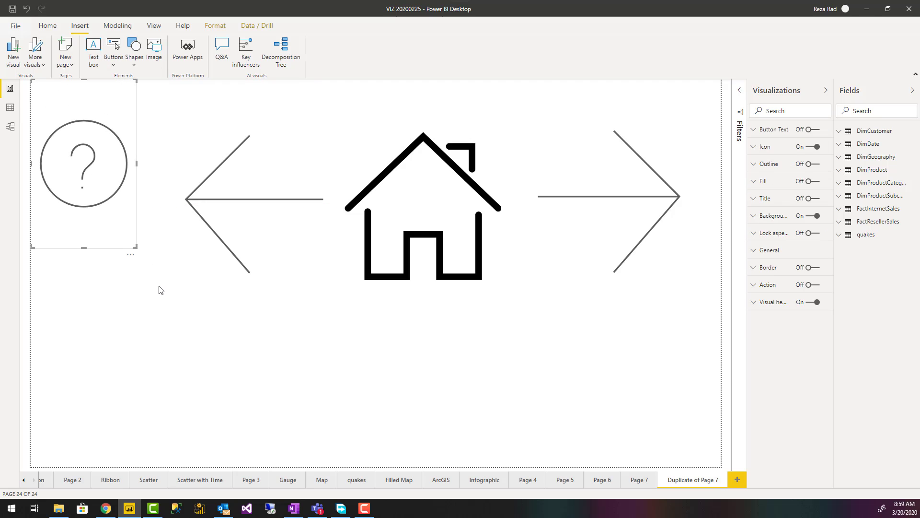
Insert a Q&A button, enlarge it and place it in the empty area below the right arrow
click(109, 65)
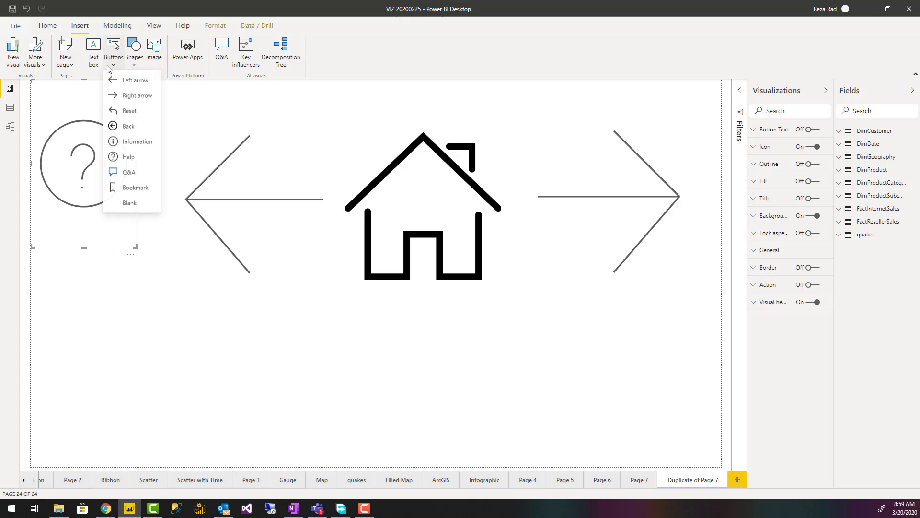
click(129, 174)
drag(69, 97, 614, 372)
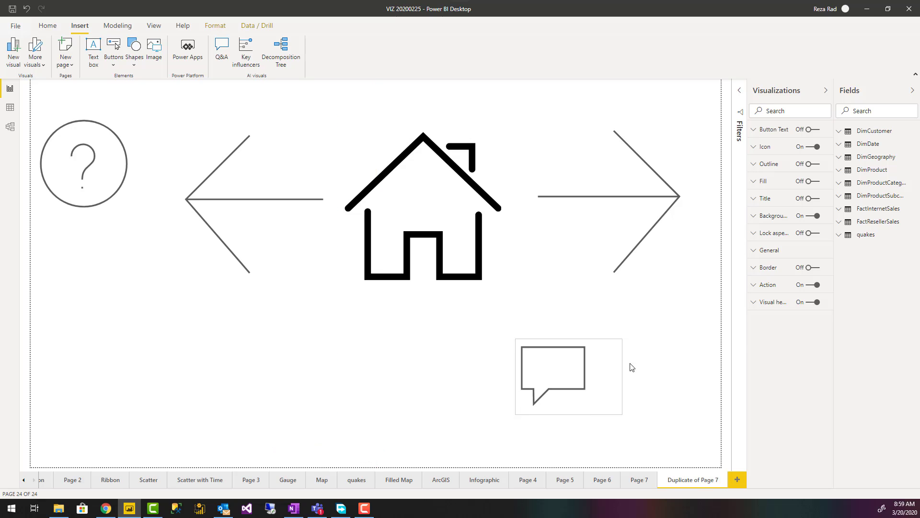
Check that the speech-bubble button's action type is Q&A, test its link, and close the question window
click(758, 286)
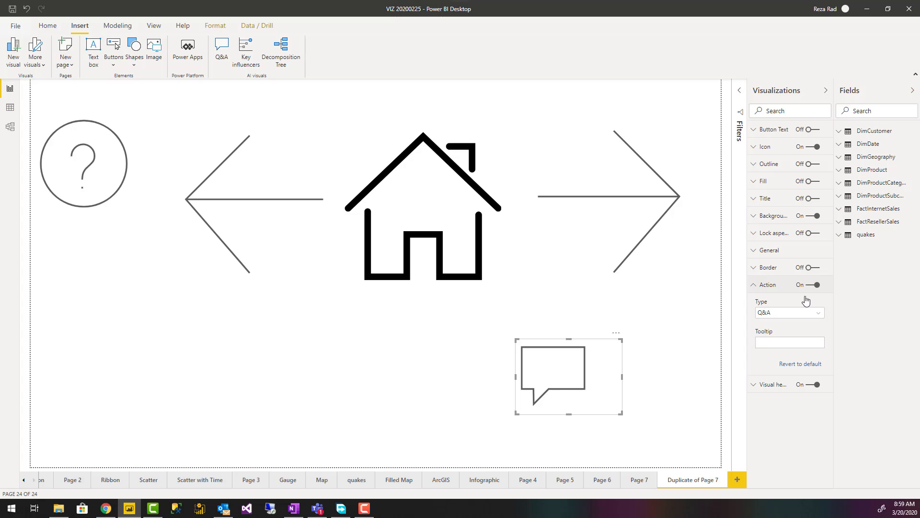
click(818, 314)
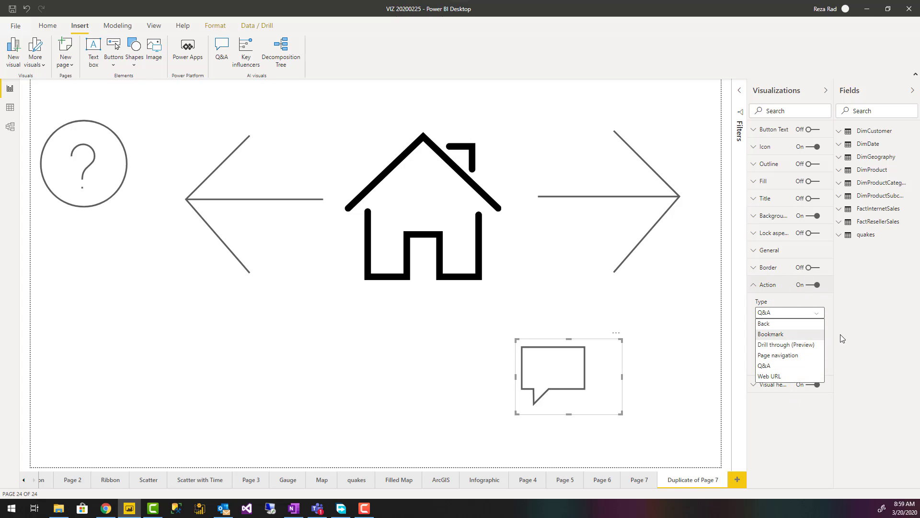
click(764, 365)
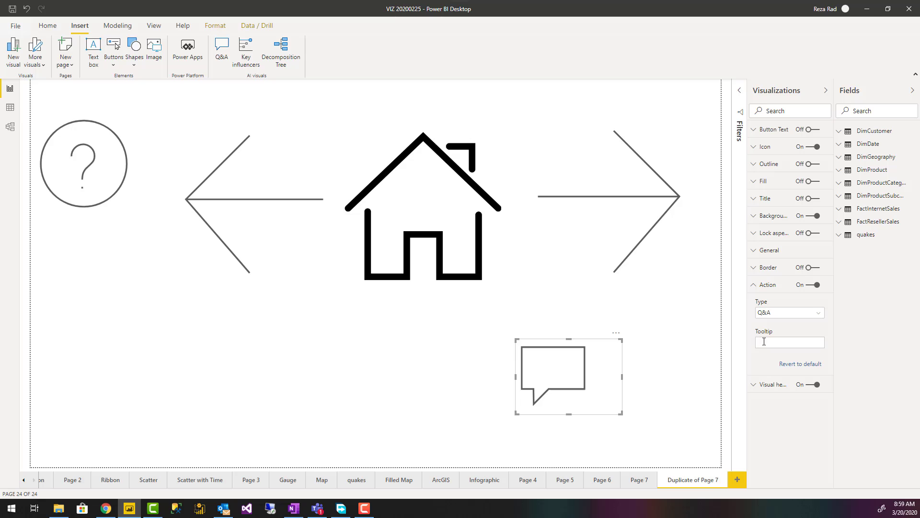
ctrl+click(555, 378)
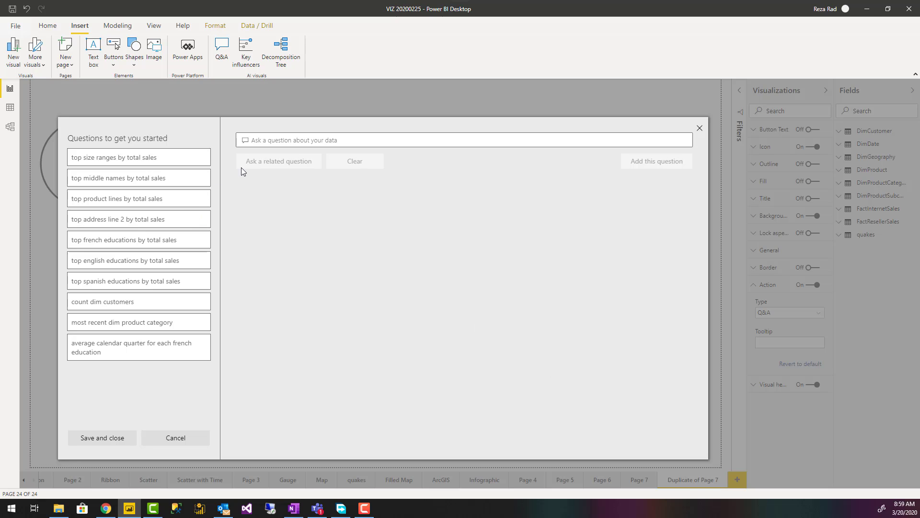
click(698, 129)
Move and enlarge the speech-bubble button below the house image, and set its action type to Web URL
drag(605, 370, 551, 345)
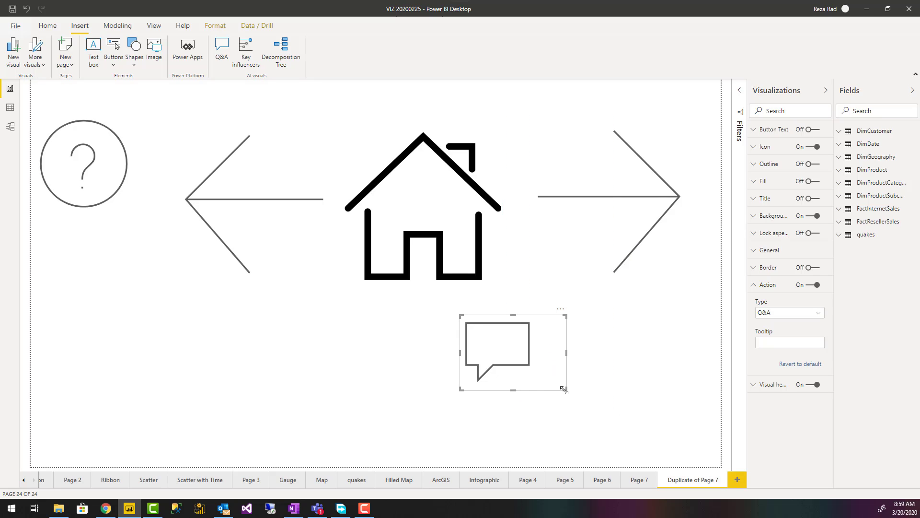
drag(564, 389, 622, 437)
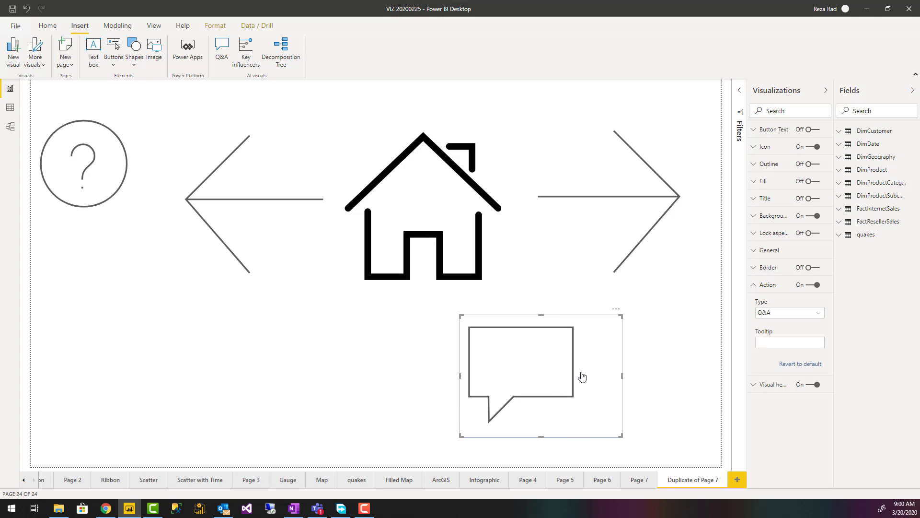
click(818, 314)
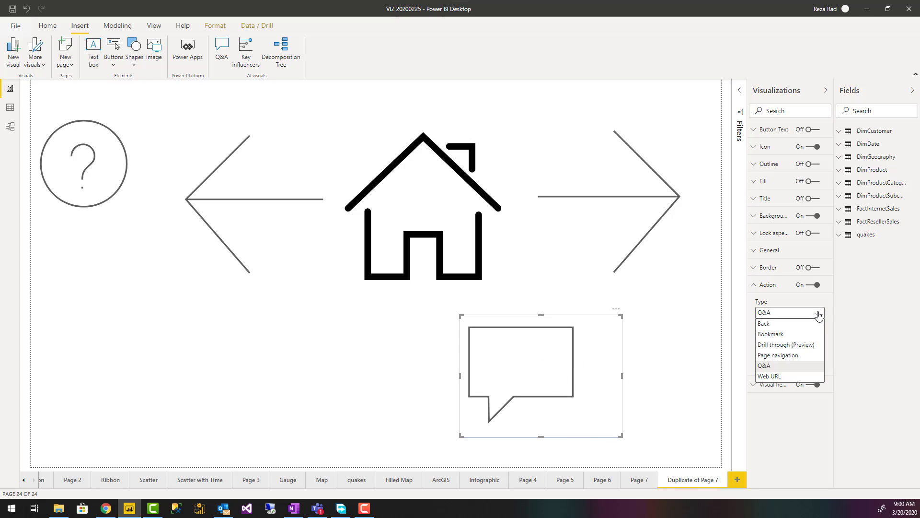
click(773, 377)
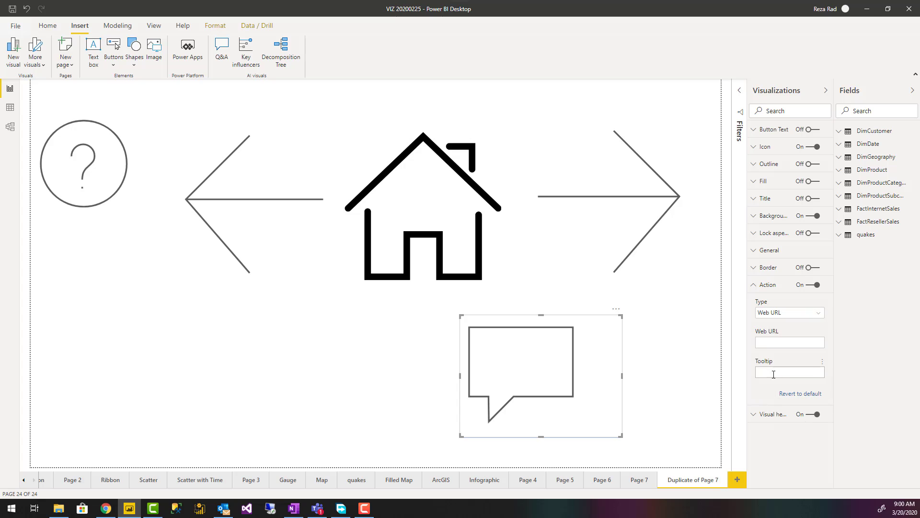
click(632, 359)
click(585, 354)
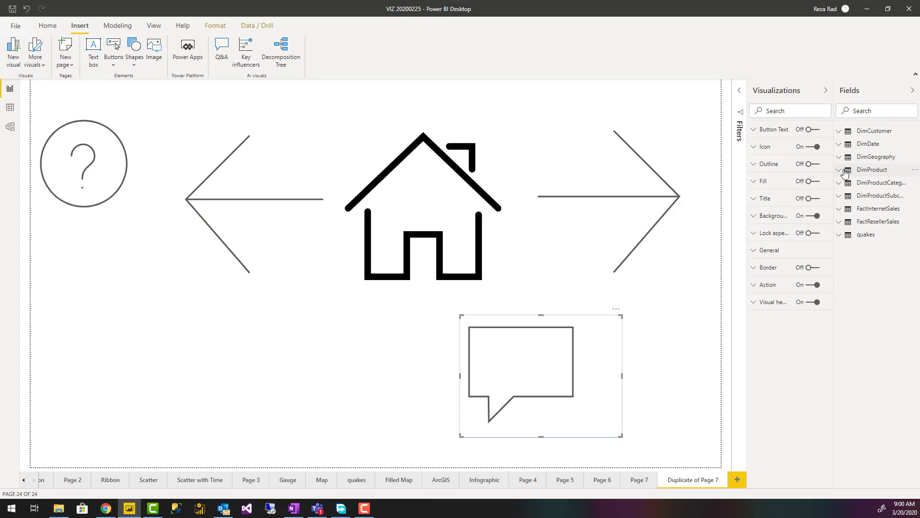
click(114, 67)
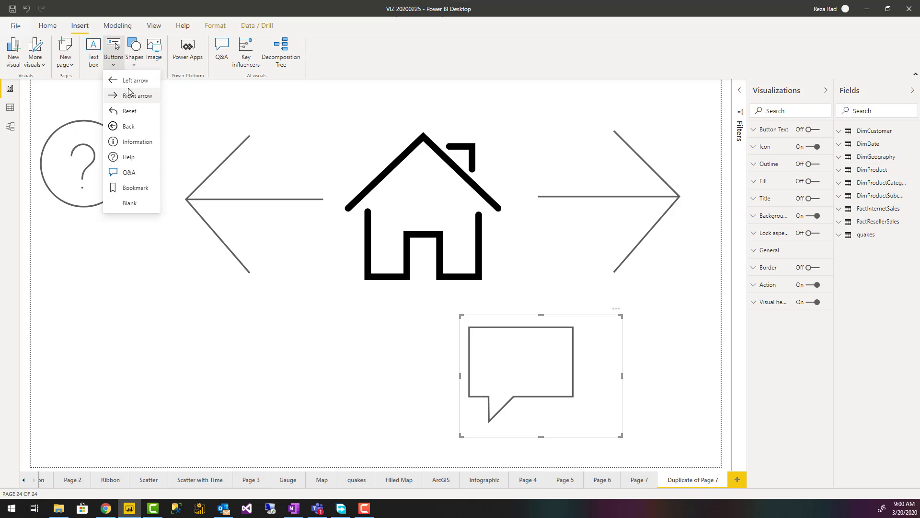
click(201, 137)
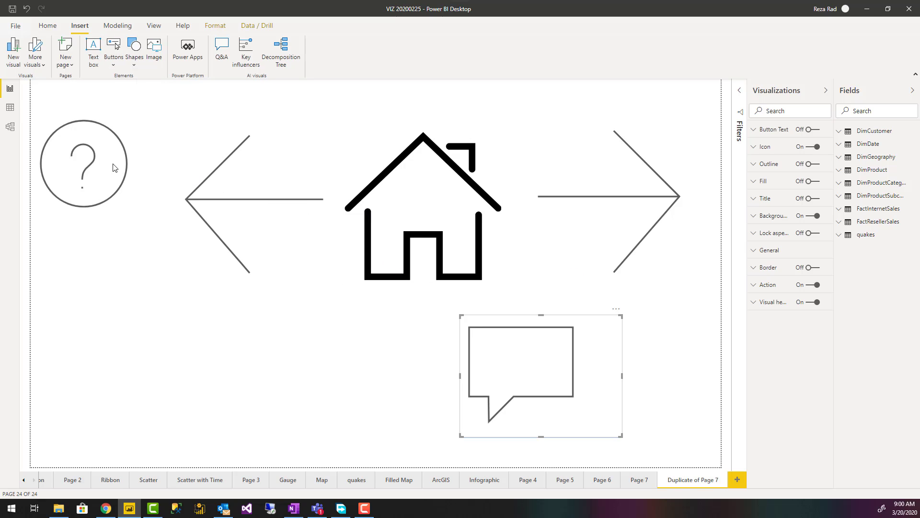
click(100, 118)
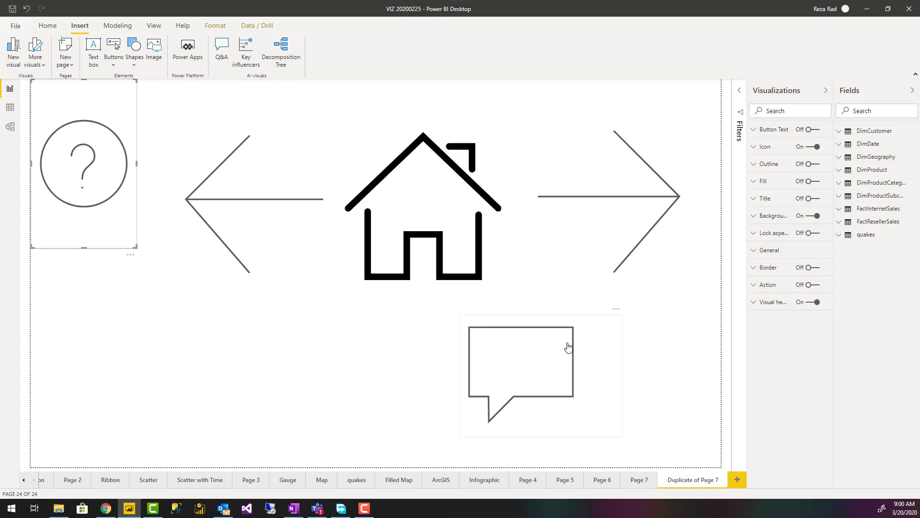
Review the speech-bubble button's available action types and the house image's action settings
click(537, 365)
click(768, 285)
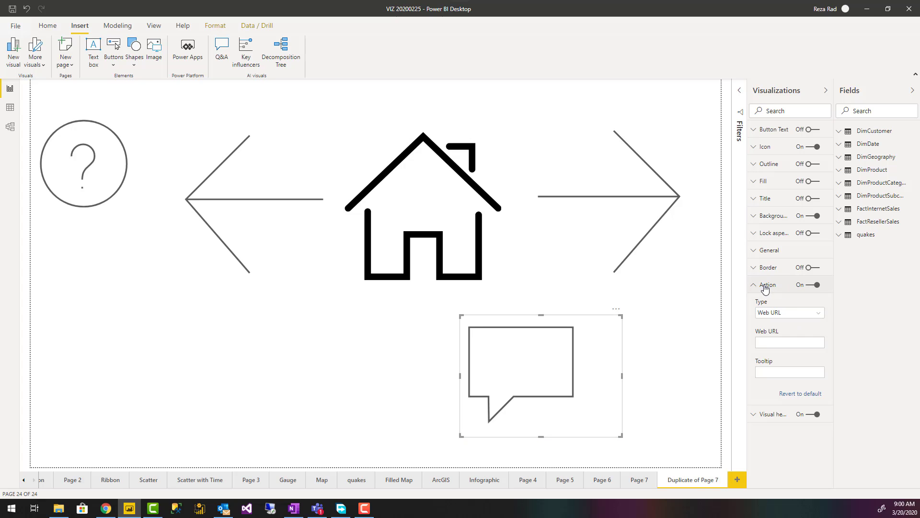
click(812, 314)
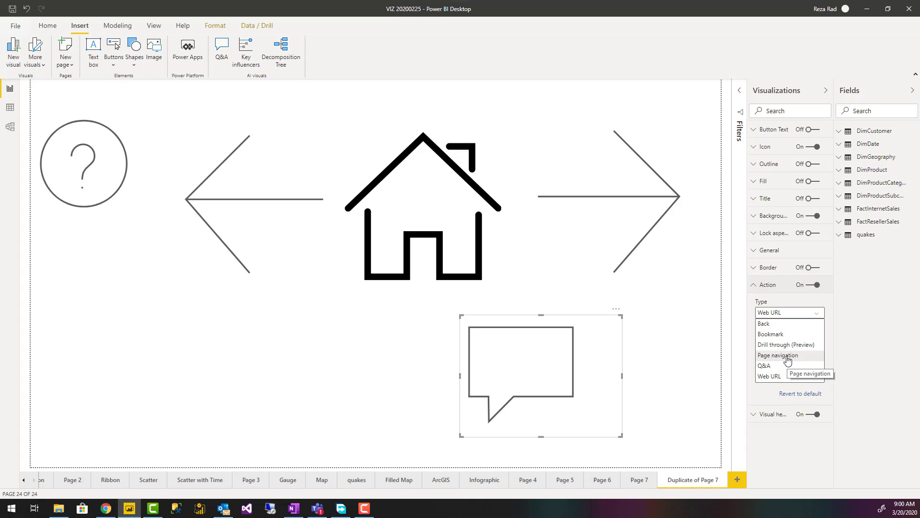
click(439, 139)
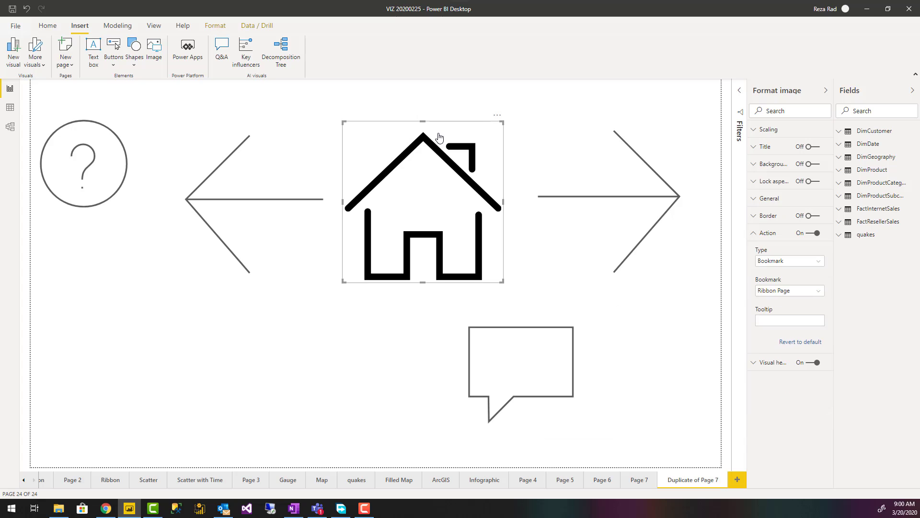
Turn off the action of the left arrow button beside the house image and delete the button
click(332, 173)
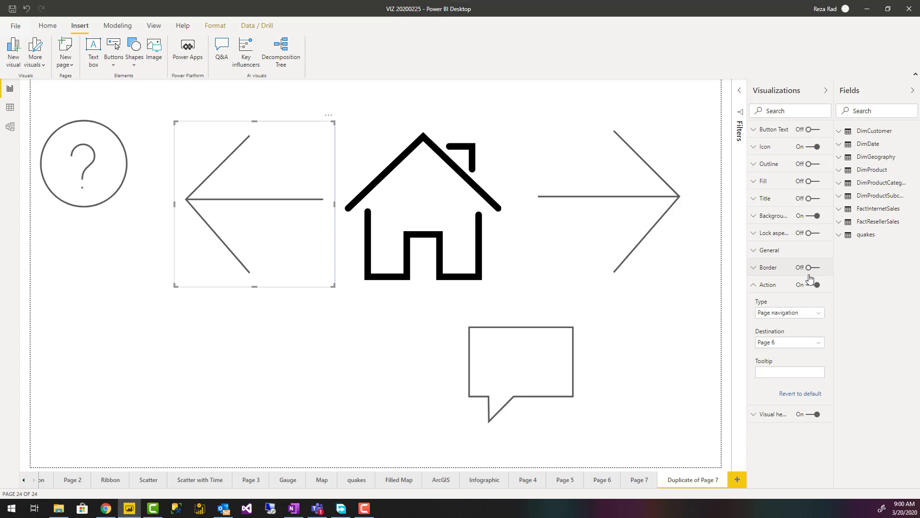
click(811, 284)
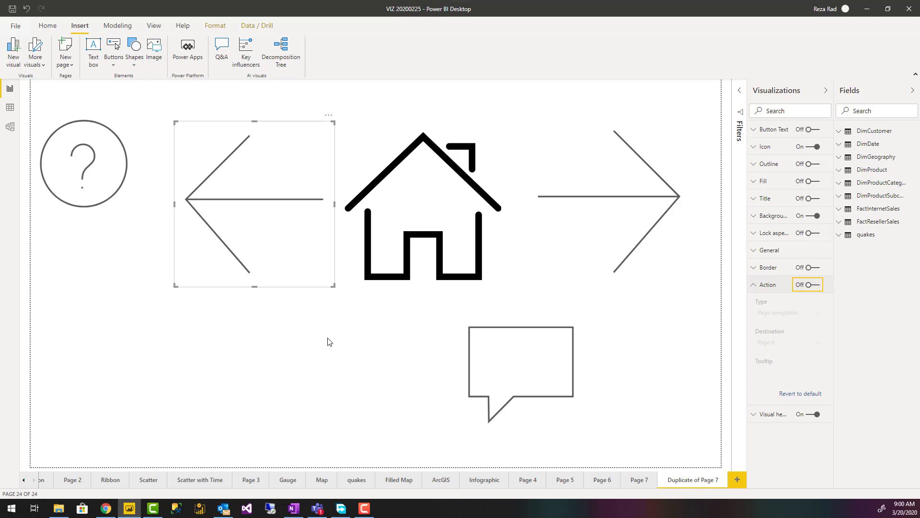
click(266, 181)
click(270, 177)
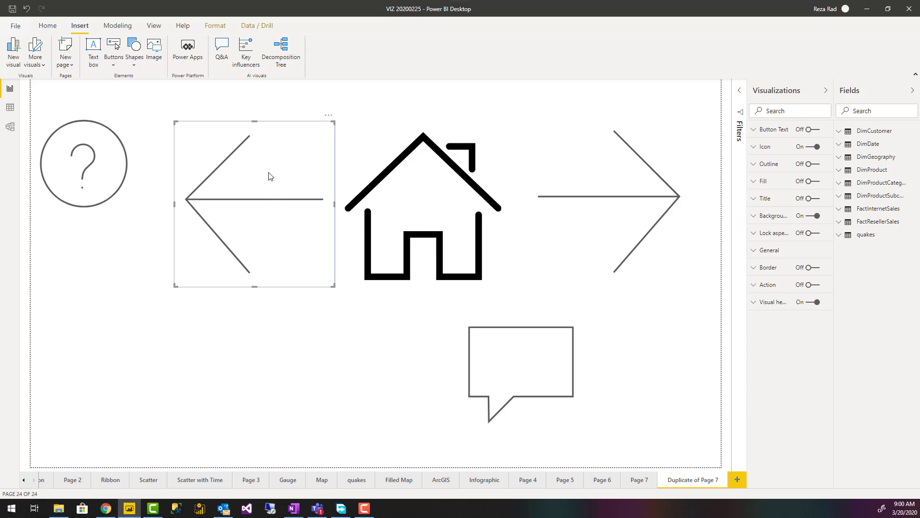
key(Delete)
Insert a new Left arrow button and enlarge it between the question-mark button and the house image
click(117, 67)
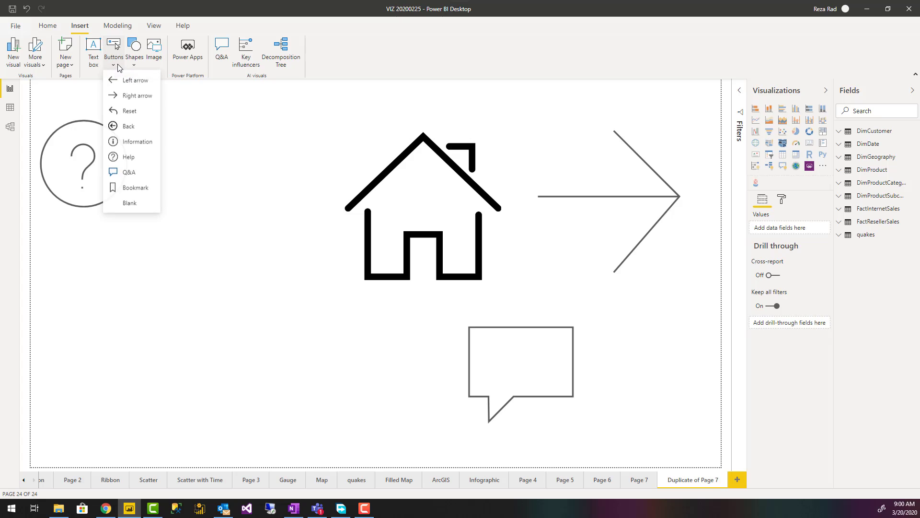
click(127, 79)
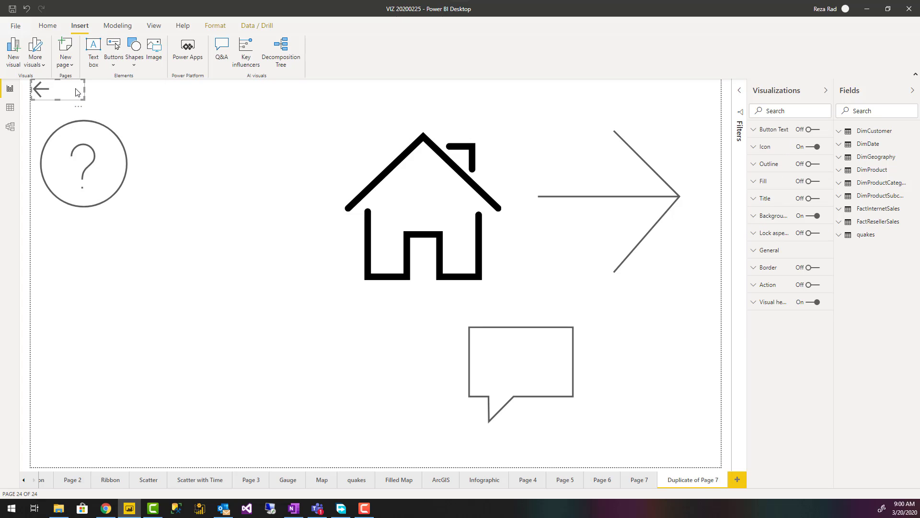
drag(76, 89, 318, 283)
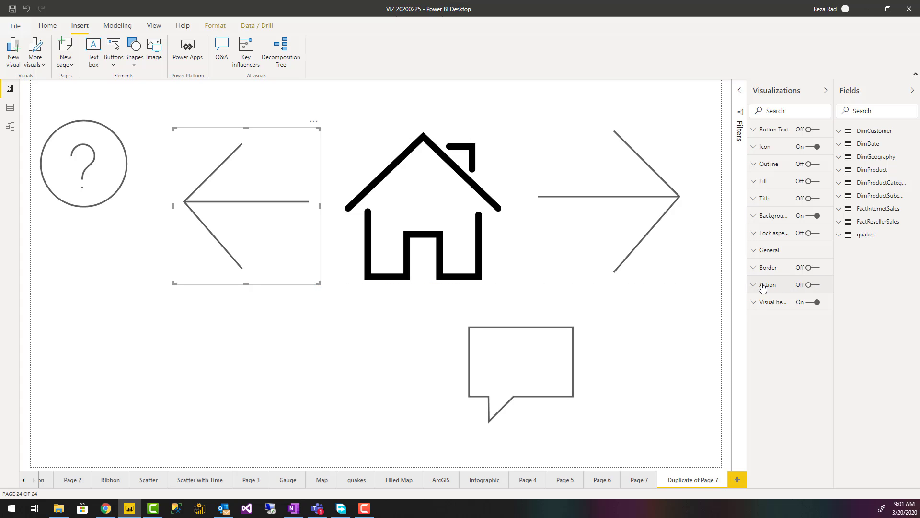
Turn on the new left arrow's action and set it to Page navigation with Page 7 as the destination
click(814, 285)
click(753, 287)
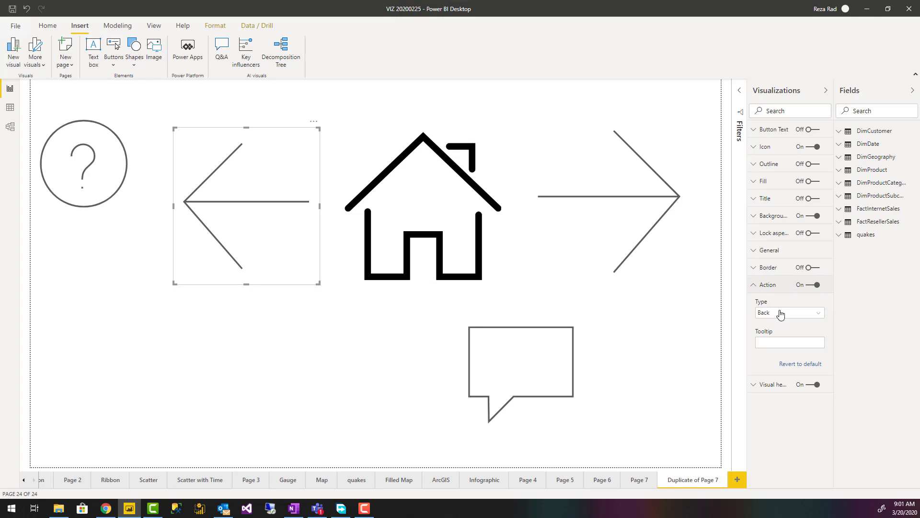
click(796, 313)
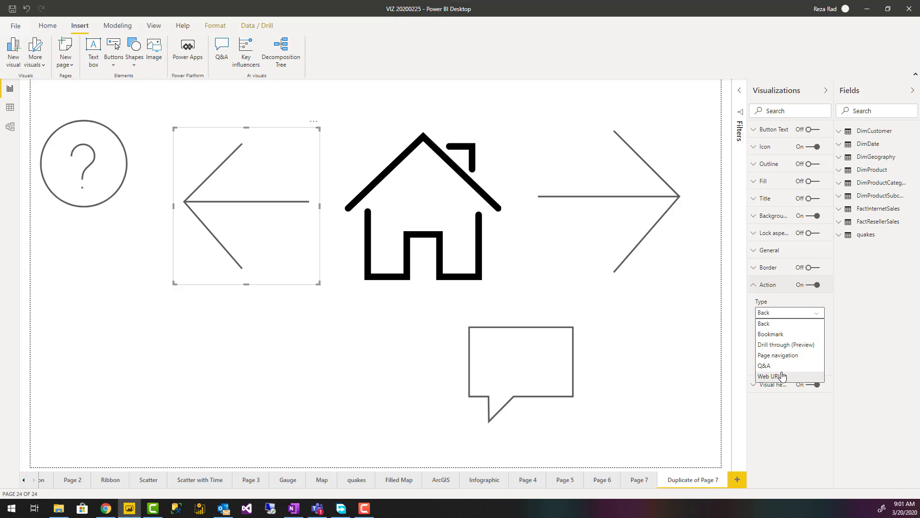
click(787, 355)
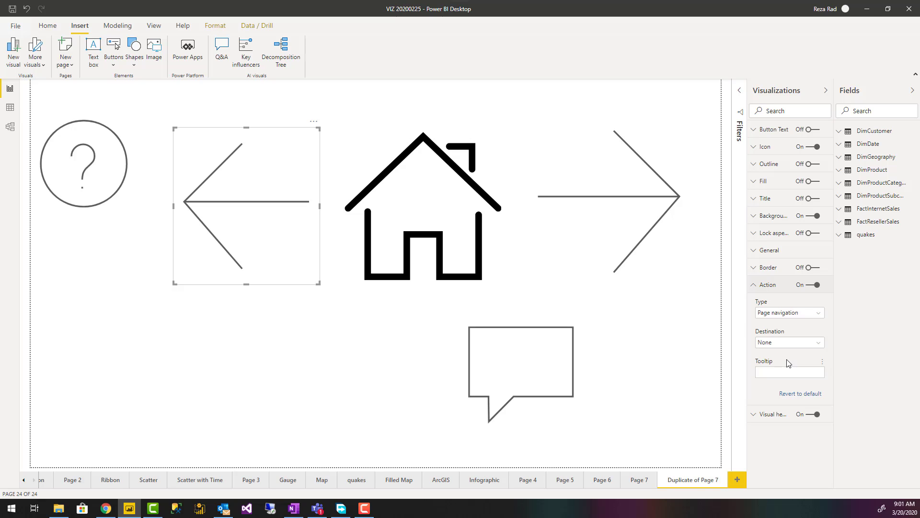
click(816, 349)
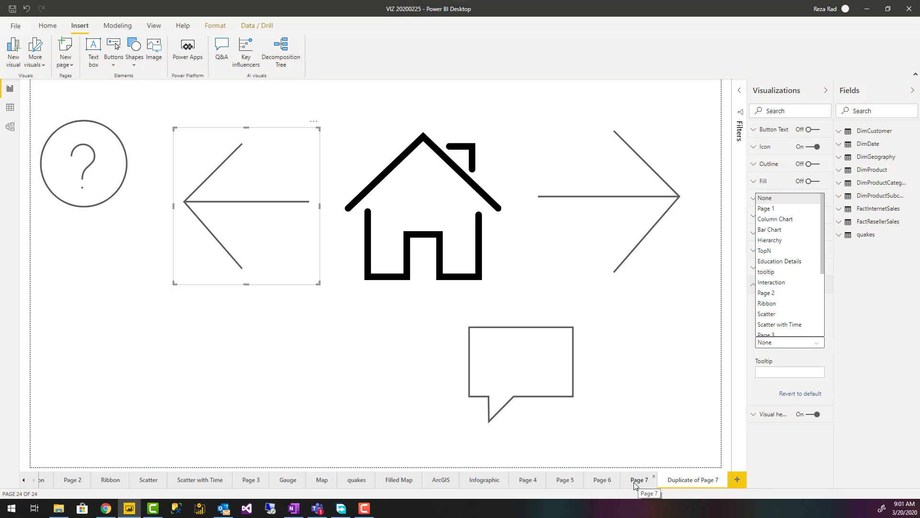
scroll(787, 293, down, 5)
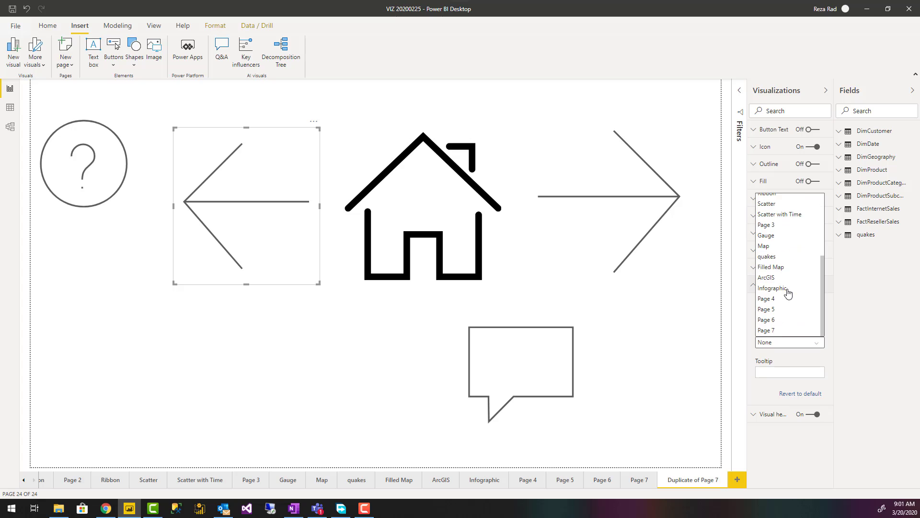
click(767, 330)
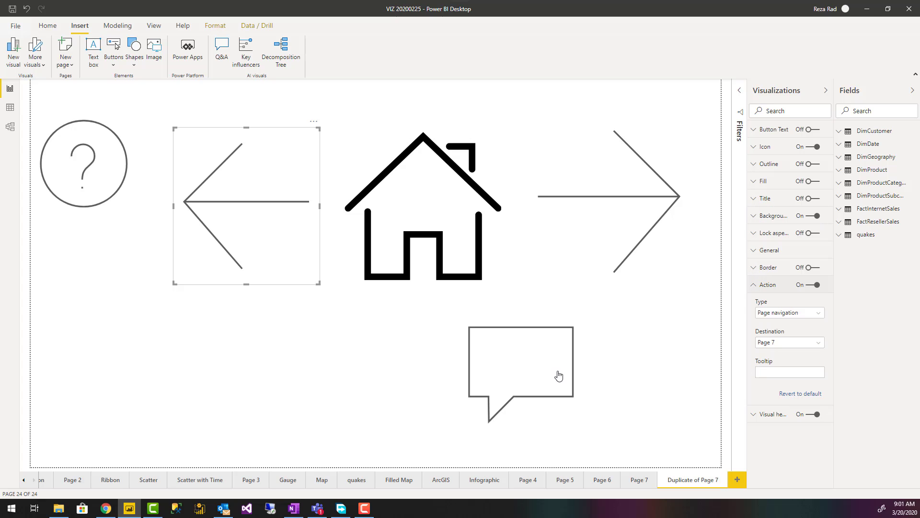
click(604, 338)
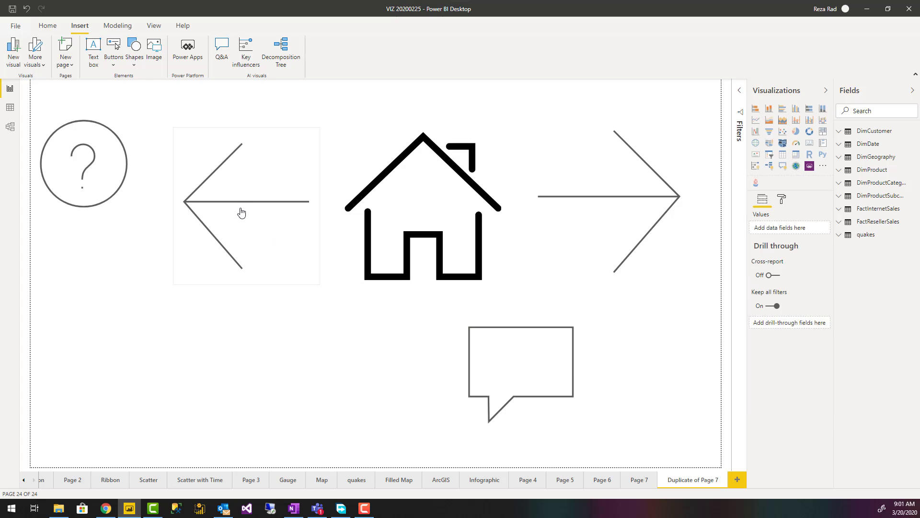
Add the tooltip "Go to previous page" to the left arrow button's action
click(250, 172)
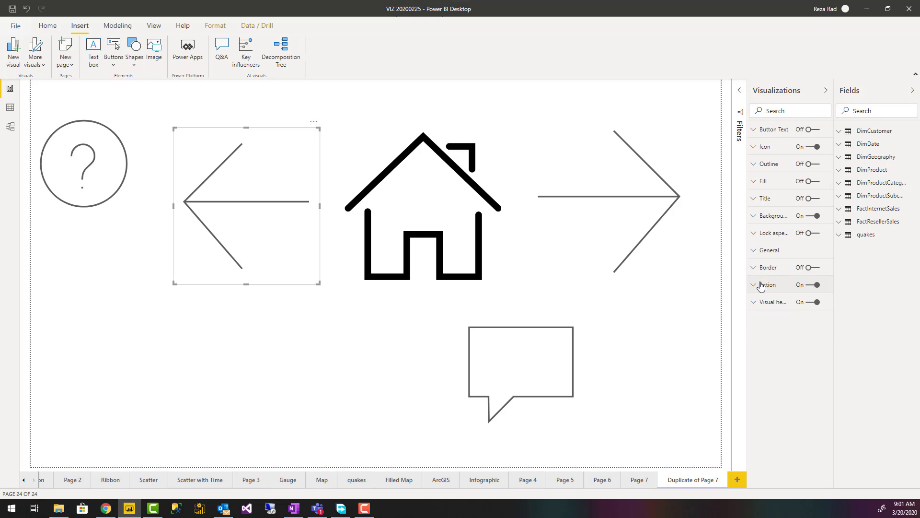
click(761, 286)
click(786, 370)
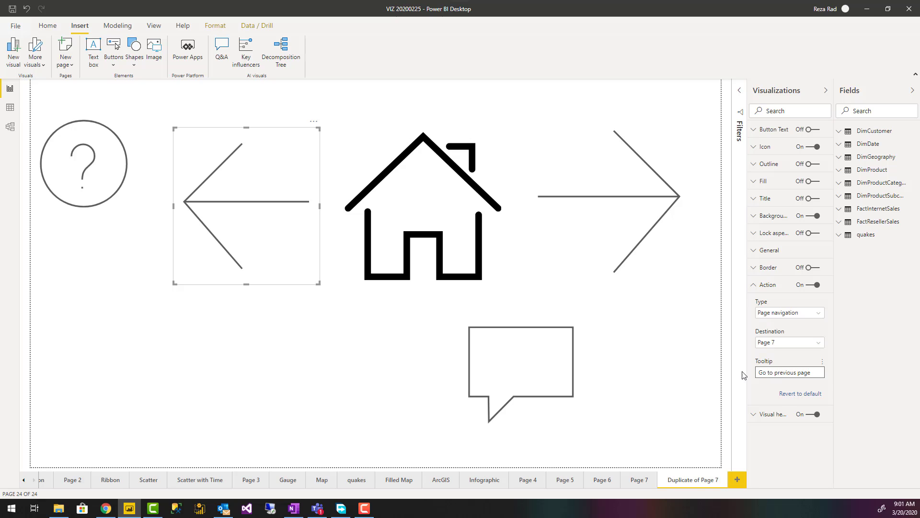
click(673, 378)
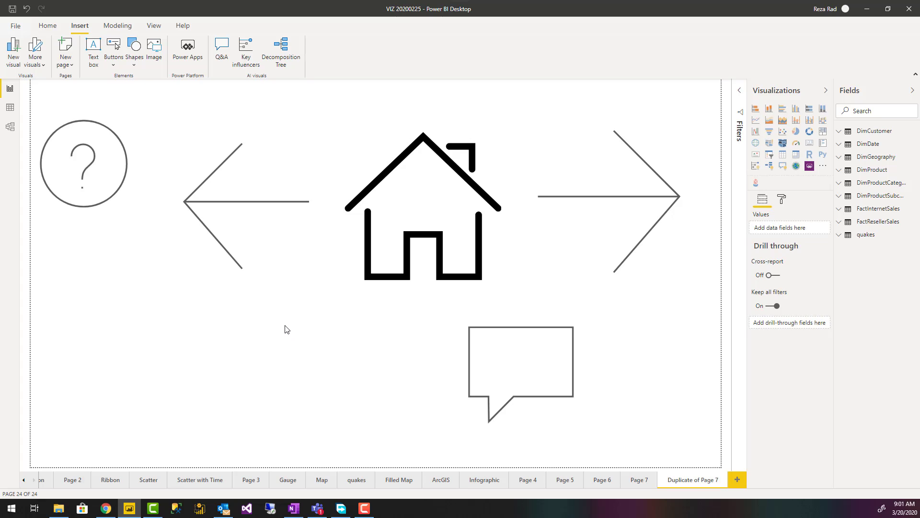
Test the left arrow's page navigation link, then return to Duplicate of Page 7 and reselect the arrow
ctrl+click(261, 234)
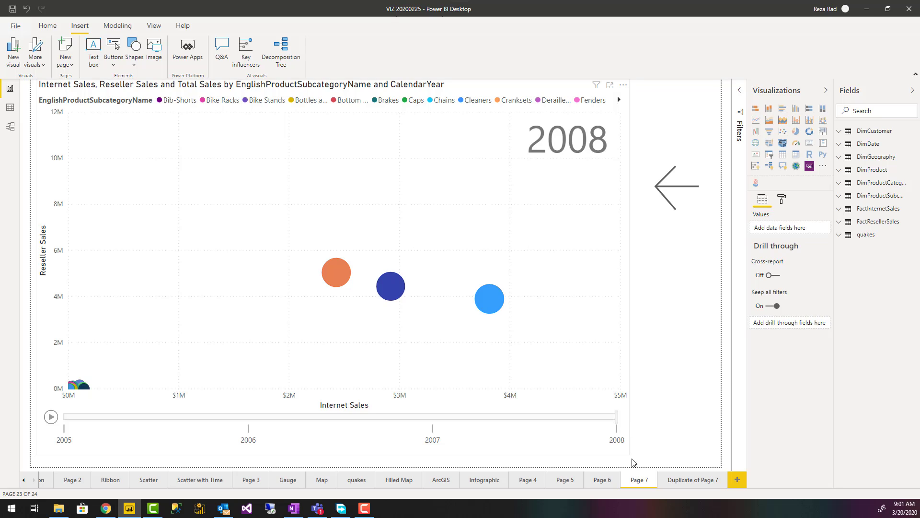
click(682, 482)
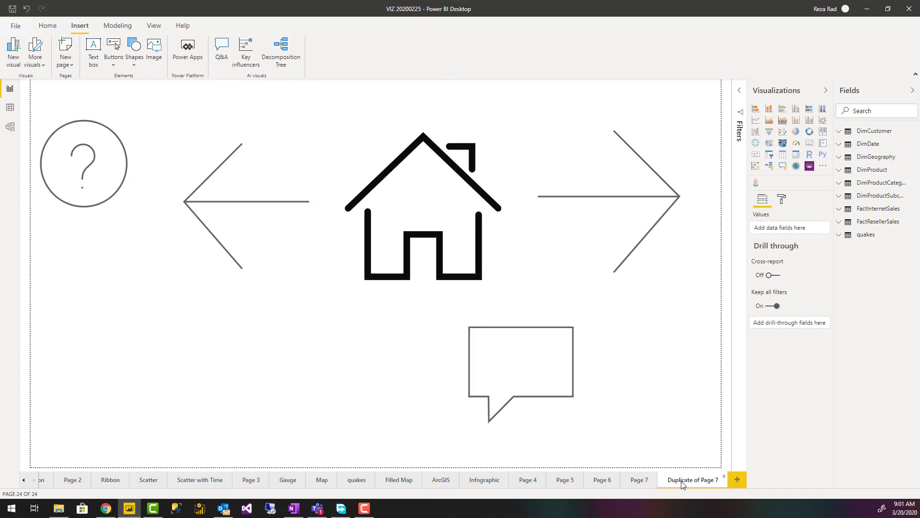
click(254, 181)
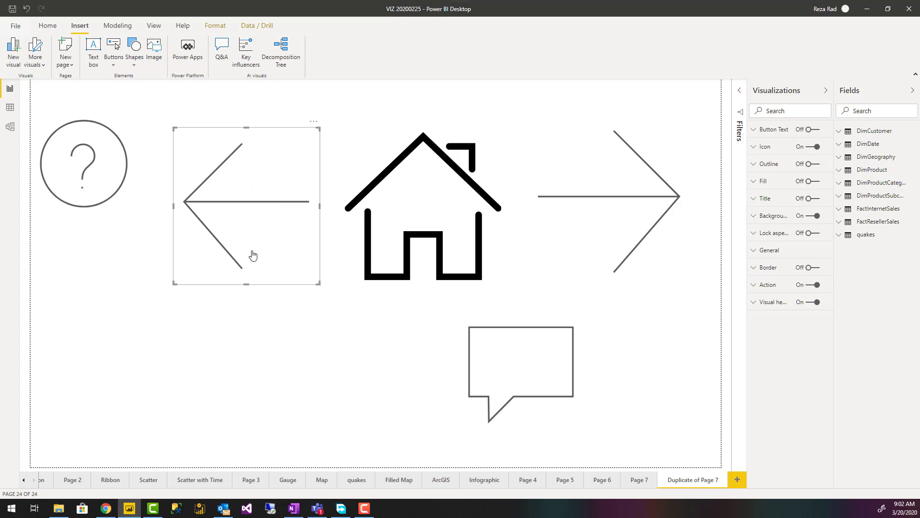
click(256, 365)
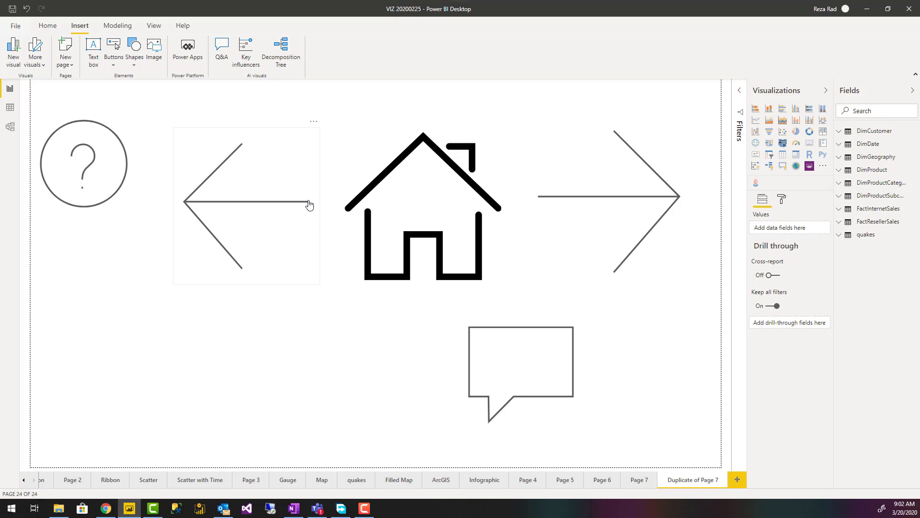
click(258, 182)
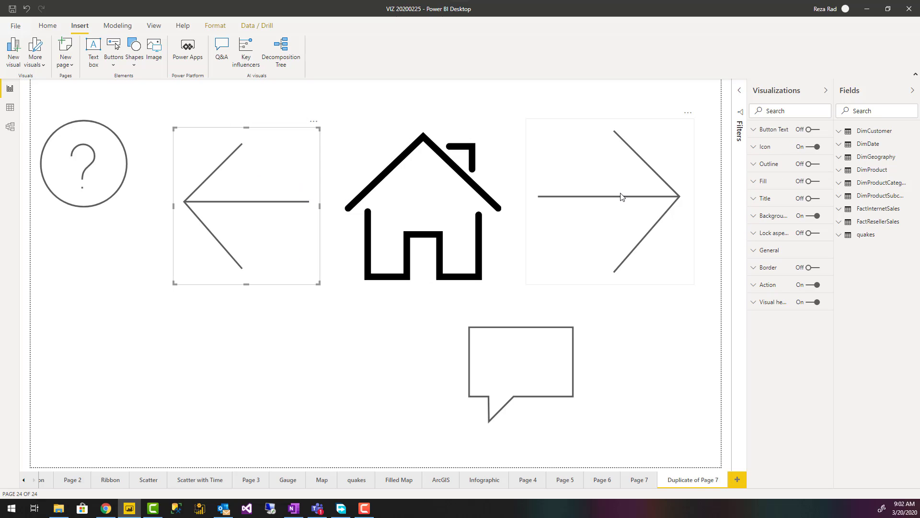
Review the action settings of the arrow buttons on Page 7 and Page 6
click(640, 479)
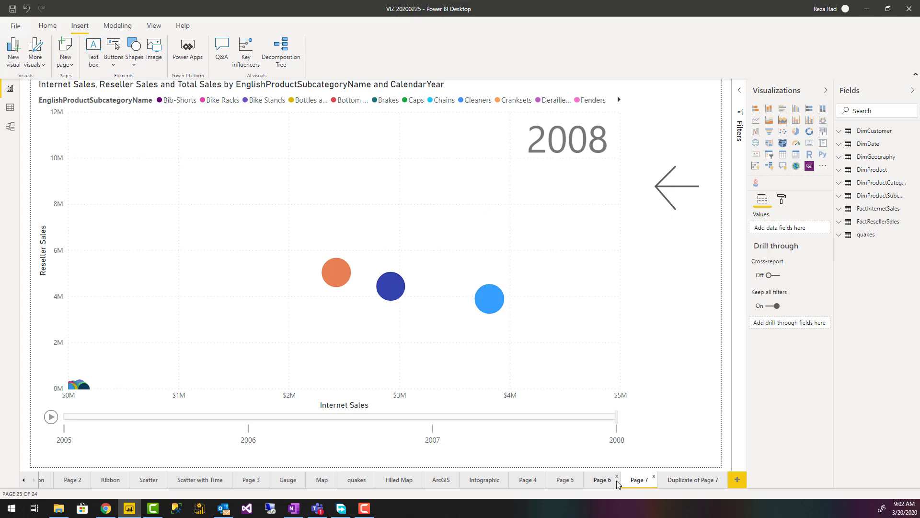
click(679, 185)
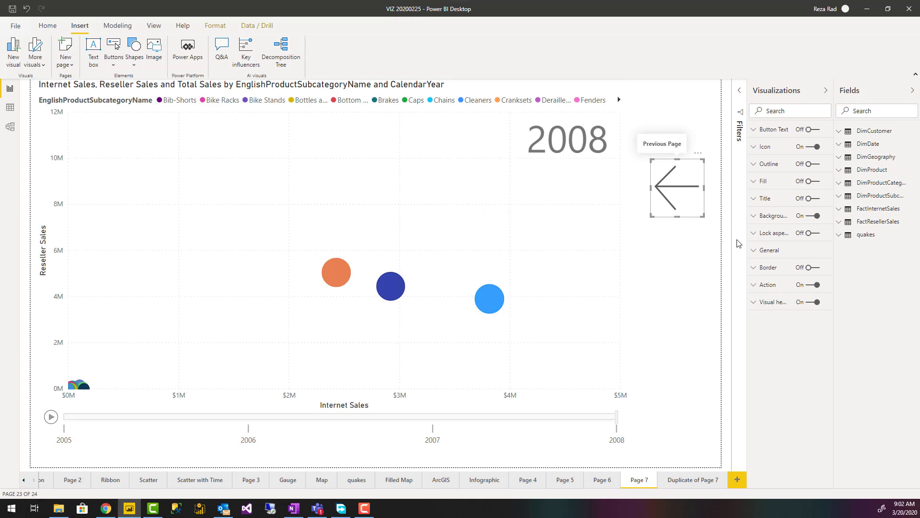
click(753, 285)
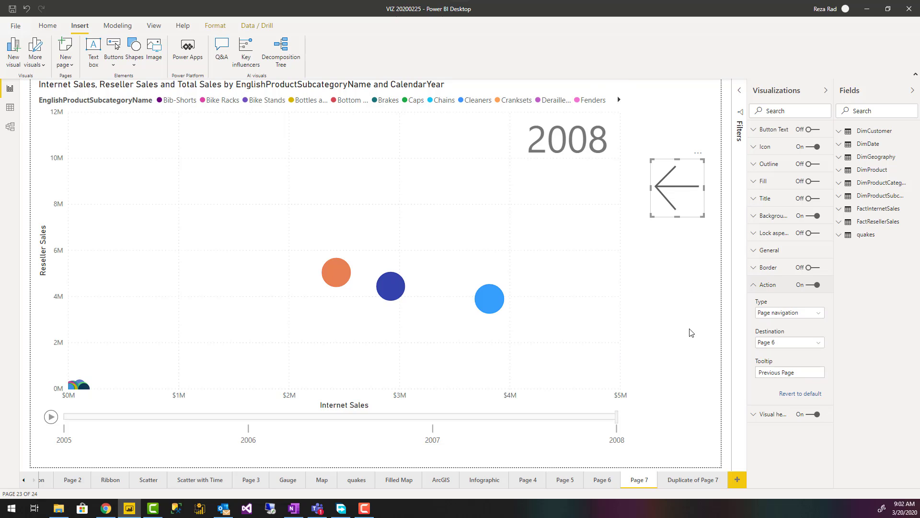
click(599, 482)
click(674, 174)
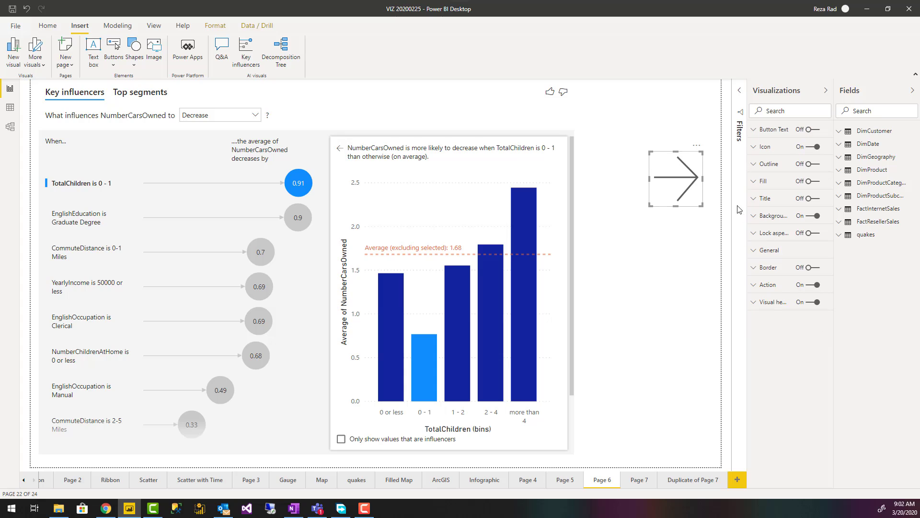
click(753, 286)
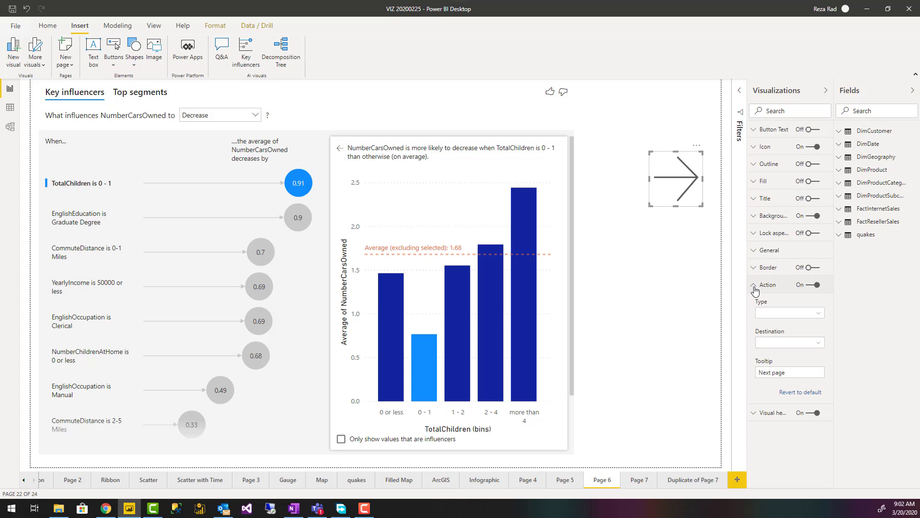
Test the arrow links between Page 7 and Page 6 in both directions, and return to Duplicate of Page 7
click(634, 483)
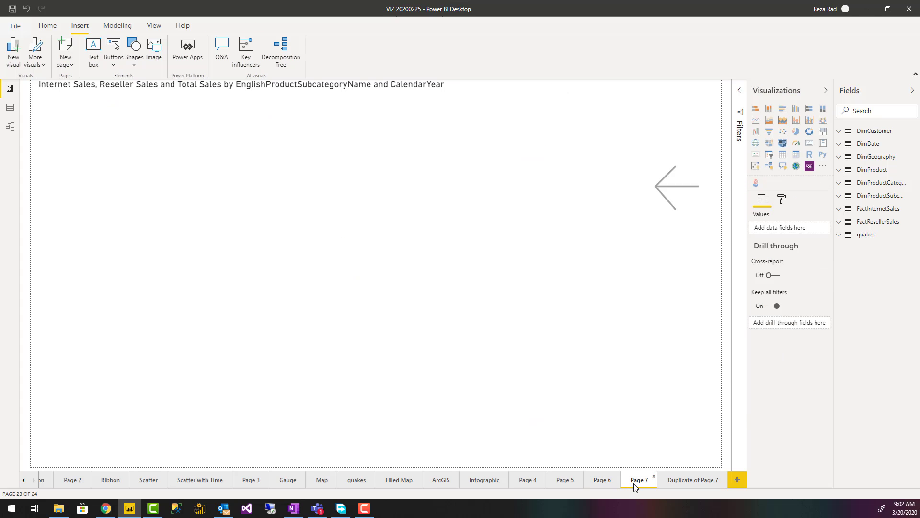
ctrl+click(670, 192)
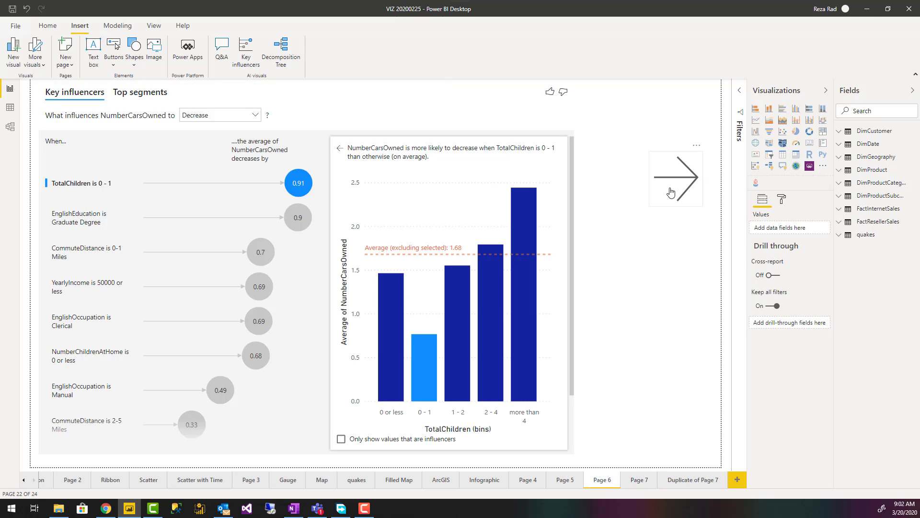
ctrl+click(671, 190)
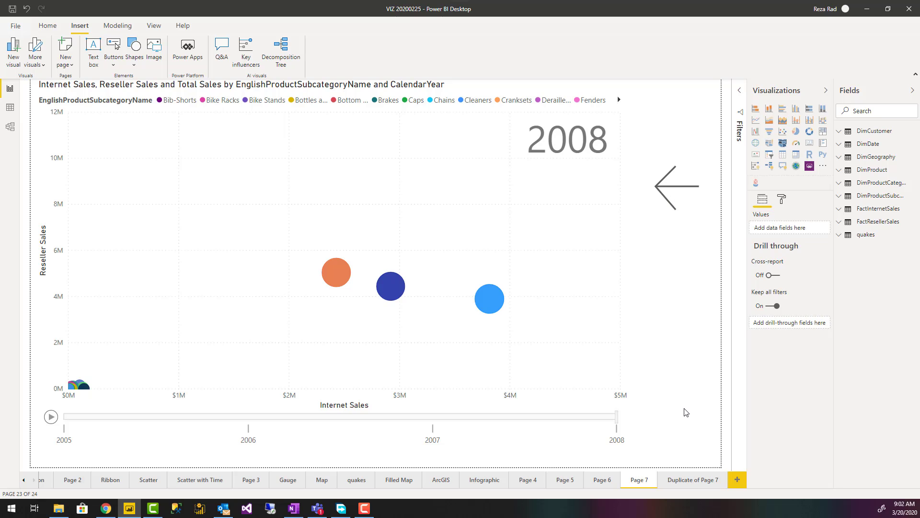
click(691, 481)
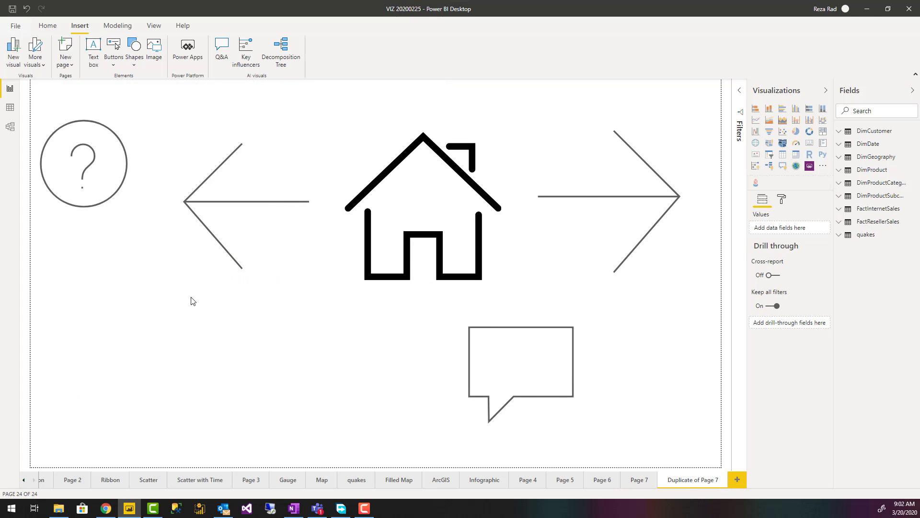
Insert a Triangle shape, place it below the left arrow and turn on its action
click(134, 65)
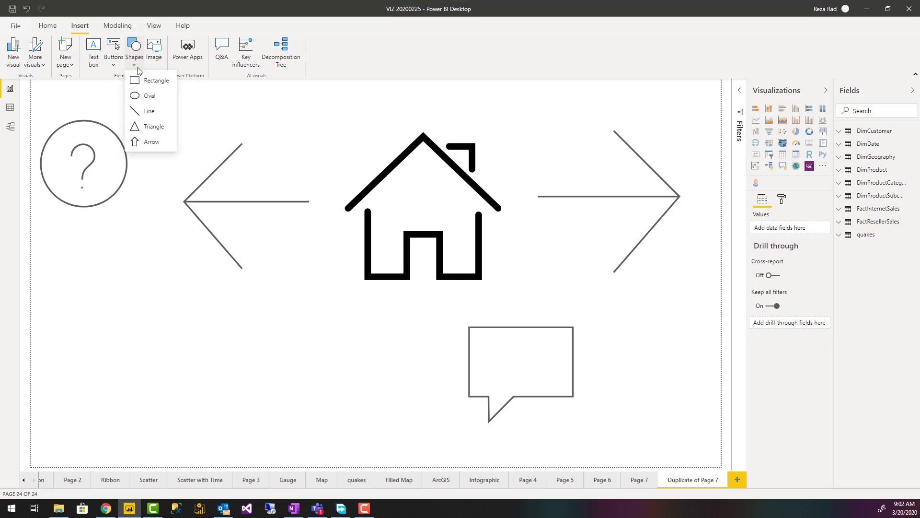
click(153, 126)
drag(135, 315, 254, 301)
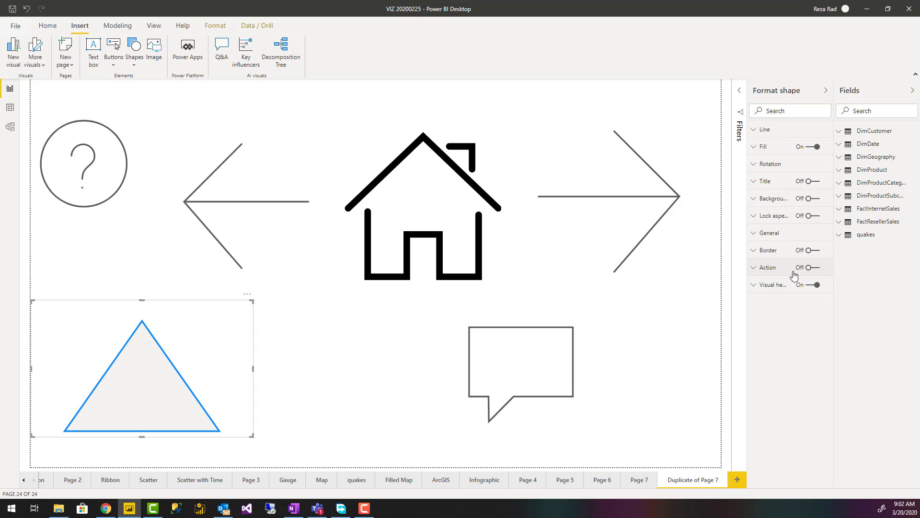
click(815, 267)
click(760, 269)
click(759, 268)
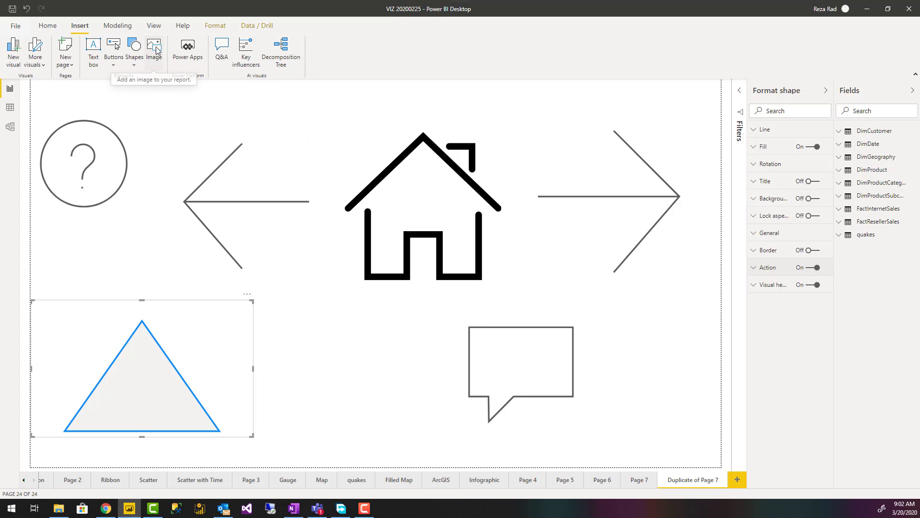
Turn on the house image's action and show its settings
click(430, 213)
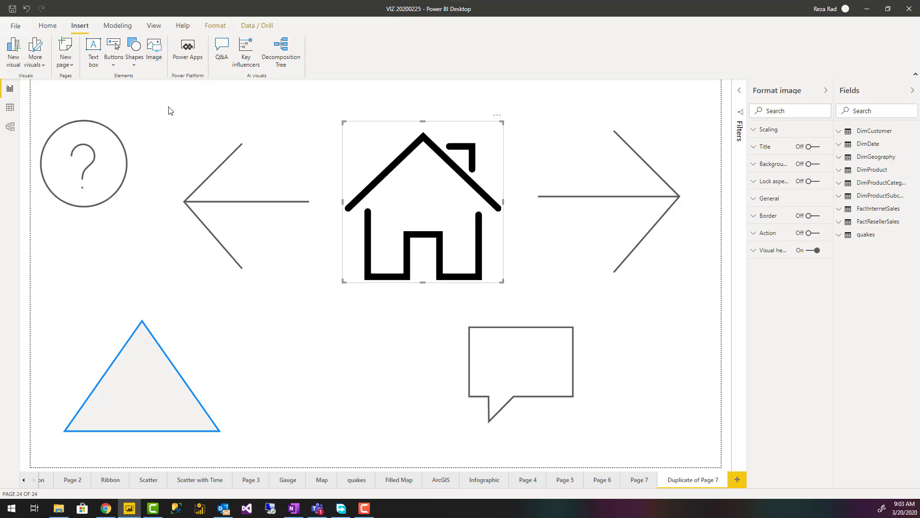
click(809, 234)
click(754, 233)
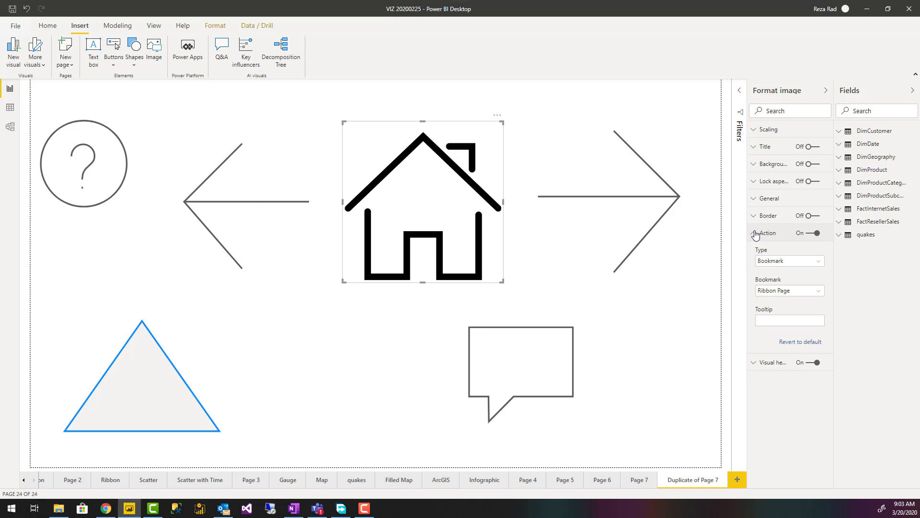
Compare the available action types of the house image and the triangle shape
click(813, 263)
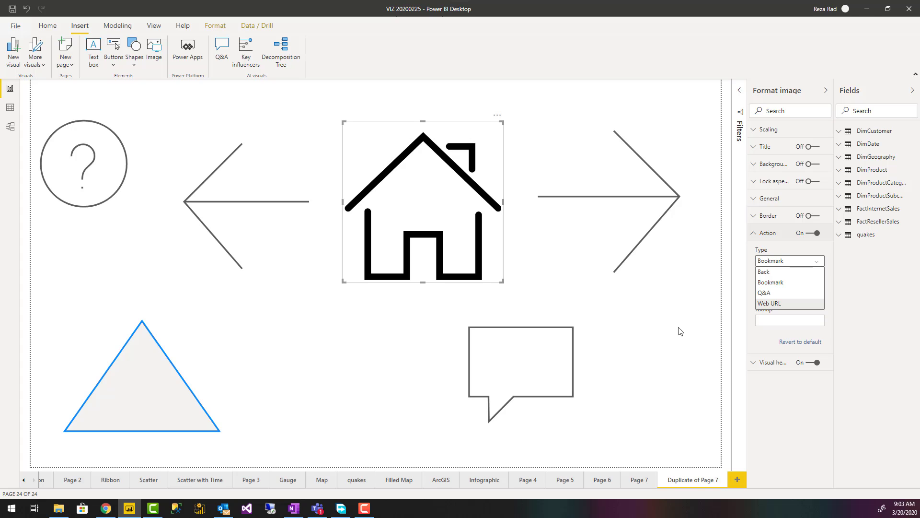
click(183, 354)
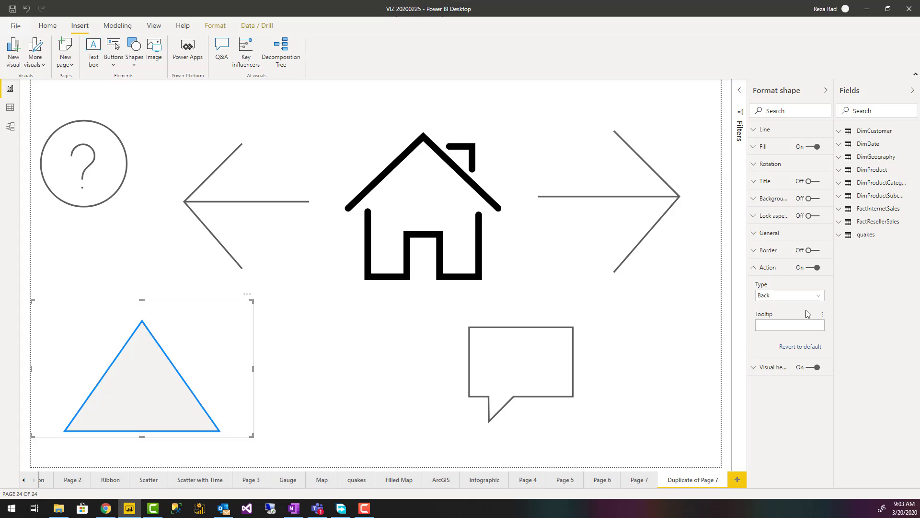
click(817, 295)
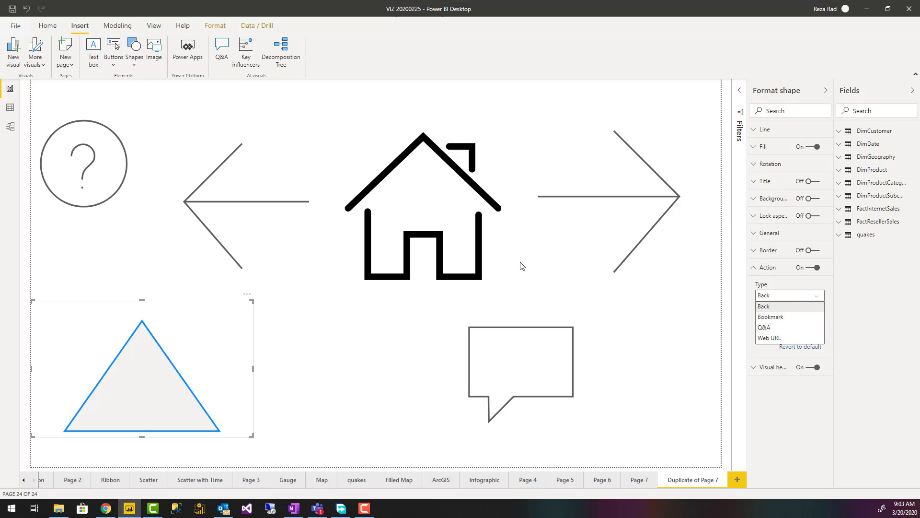
click(444, 214)
click(444, 213)
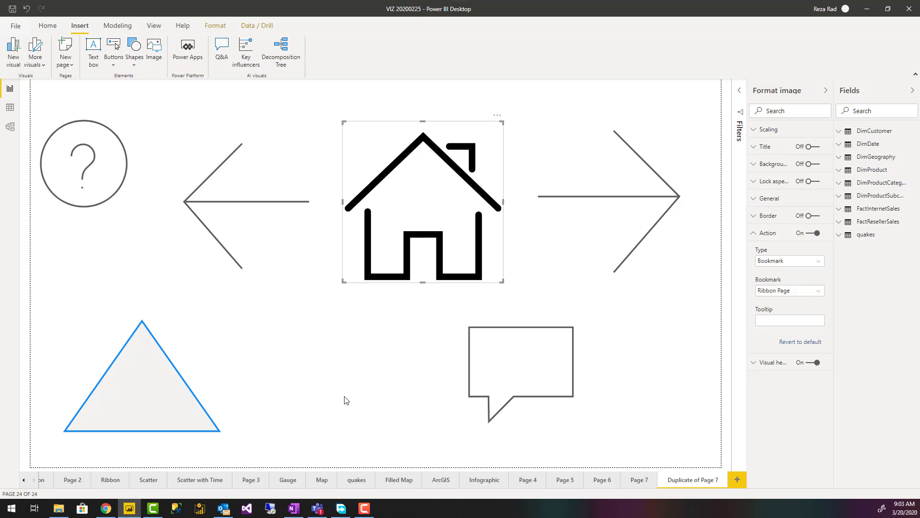
Add a bookmark of the Map page and name it Map Page
click(320, 484)
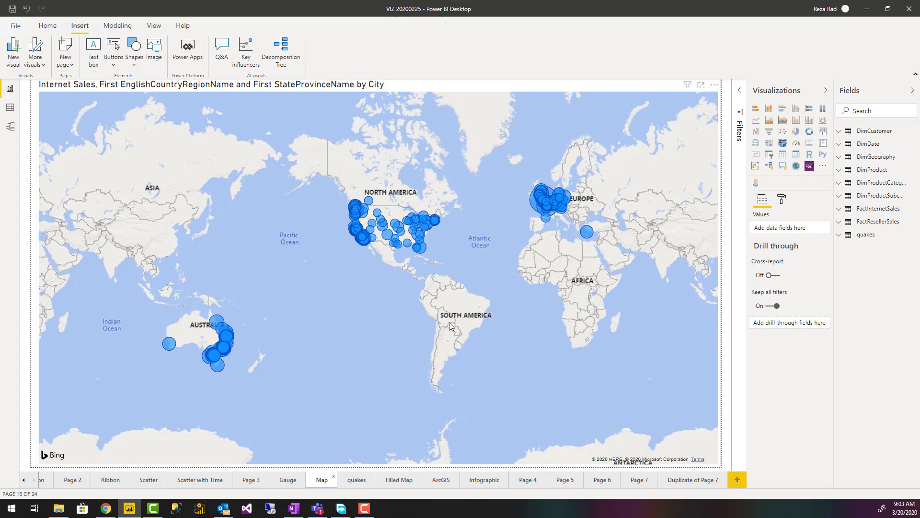
click(154, 28)
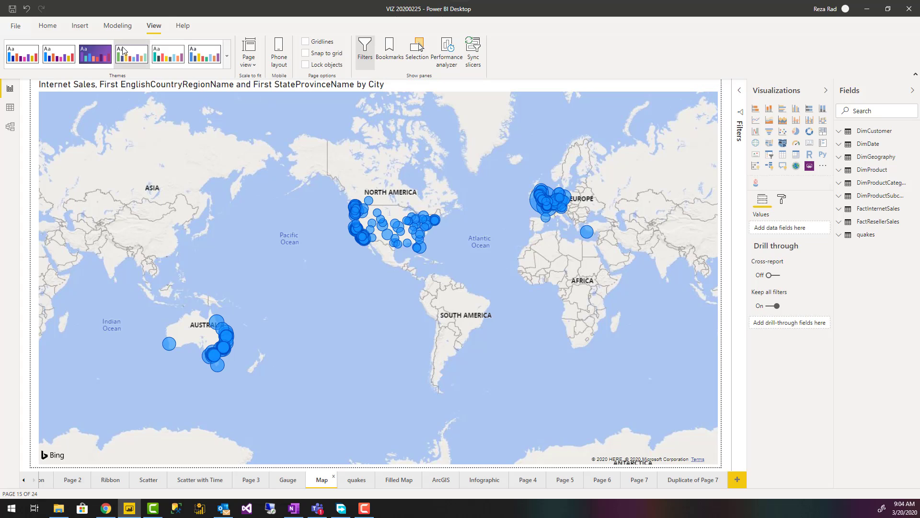
click(389, 58)
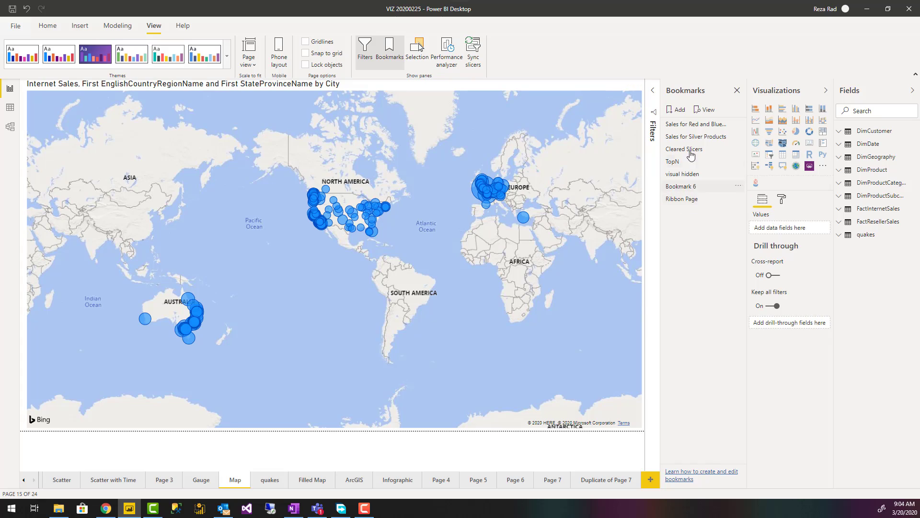
click(676, 111)
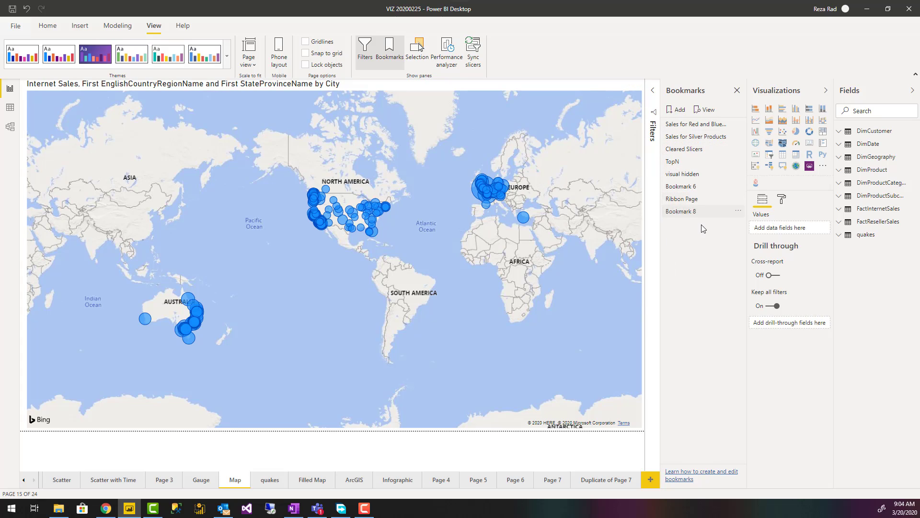
double_click(680, 213)
text(Map Page)
key(Return)
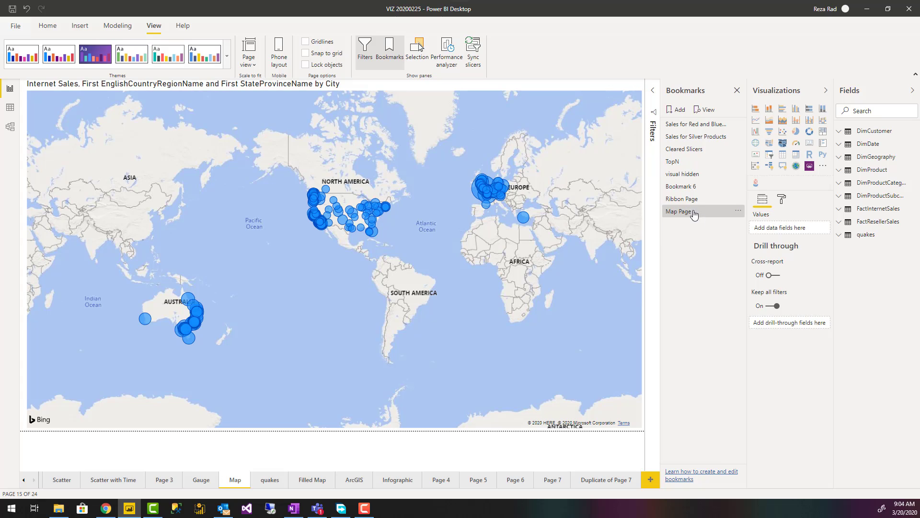
Test the Map Page bookmark from the Infographic page
click(398, 481)
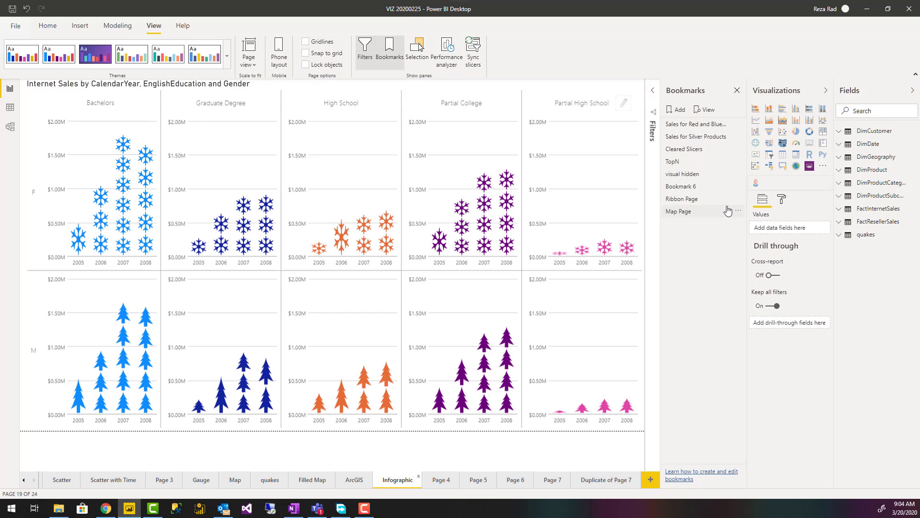
click(682, 214)
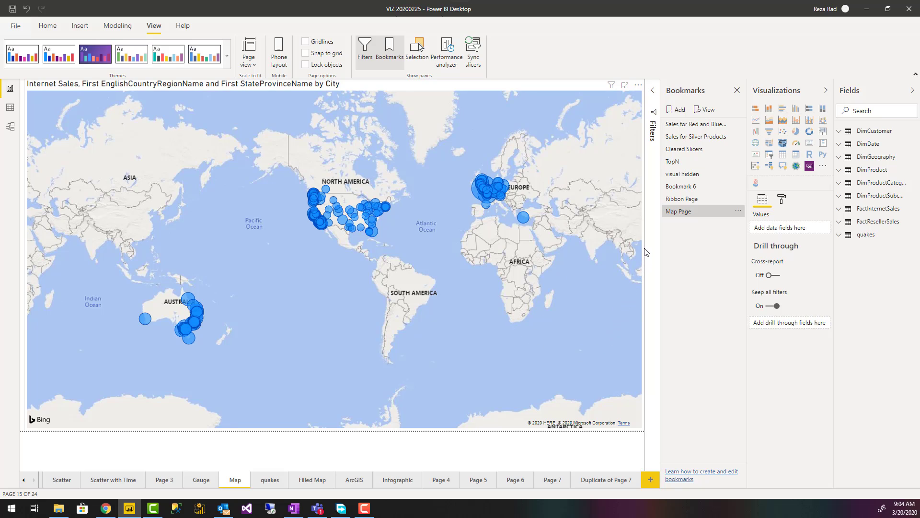
click(684, 216)
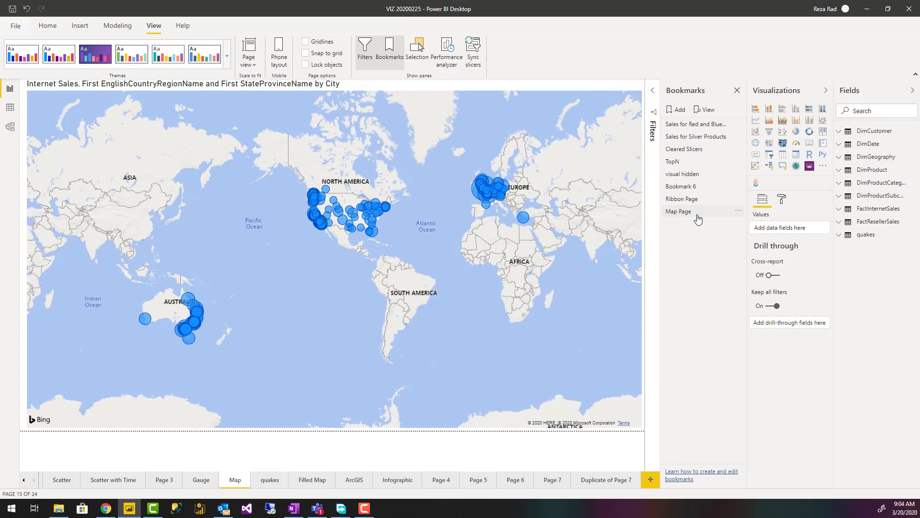
Turn off the Data option of the Map Page bookmark, leaving Display and Current page enabled
click(740, 214)
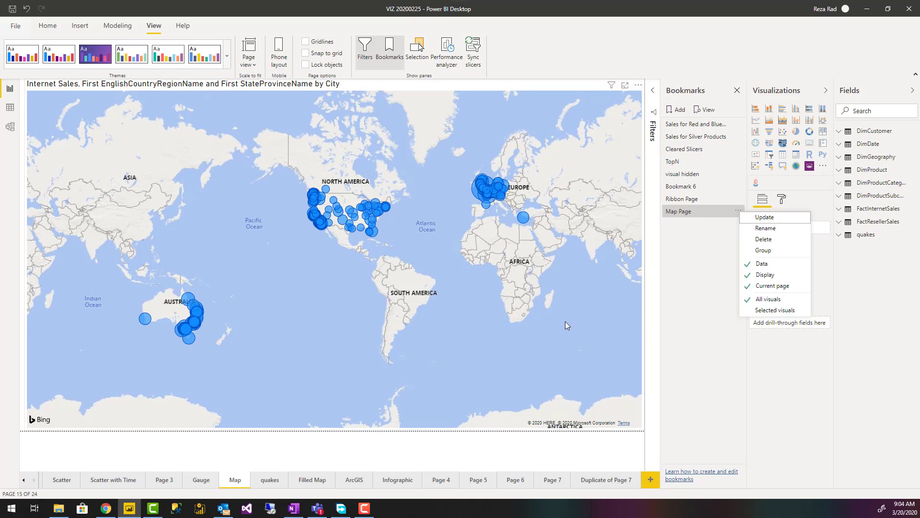
click(753, 265)
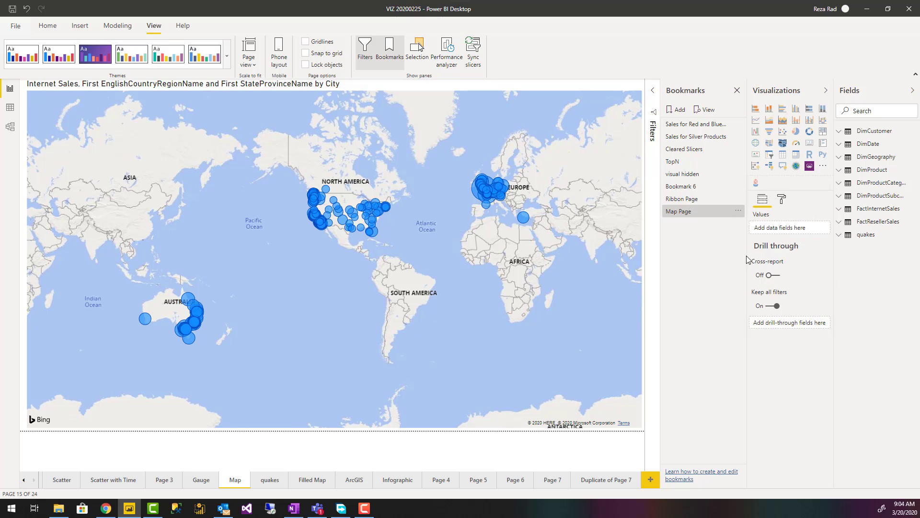
click(738, 211)
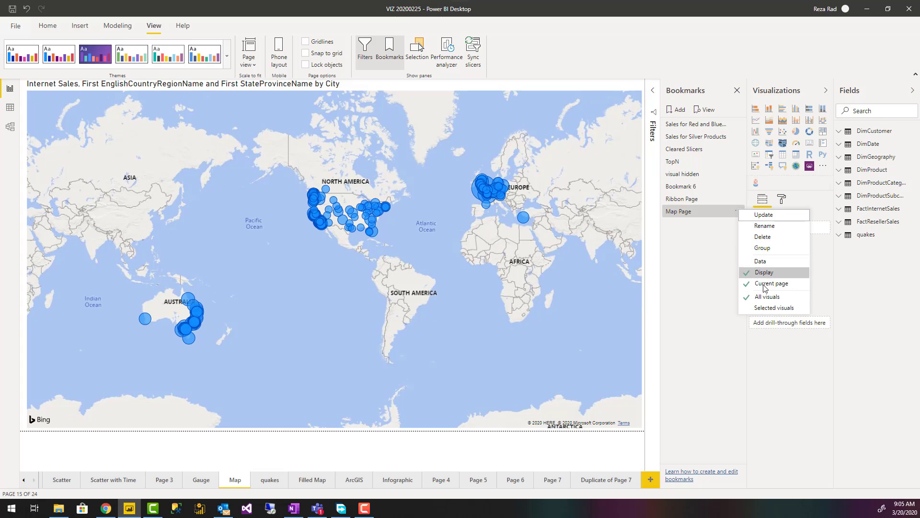
click(598, 479)
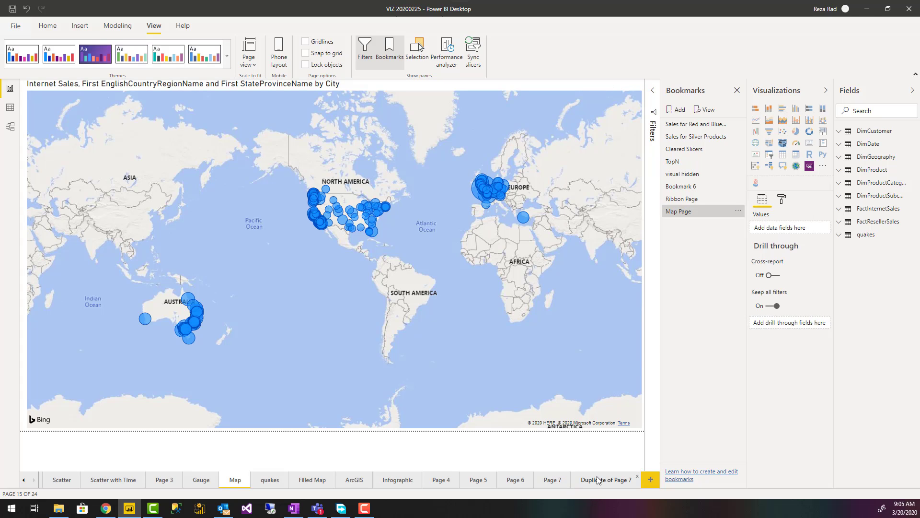
On Duplicate of Page 7, set the house image's action to the Map Page bookmark
click(598, 479)
click(374, 194)
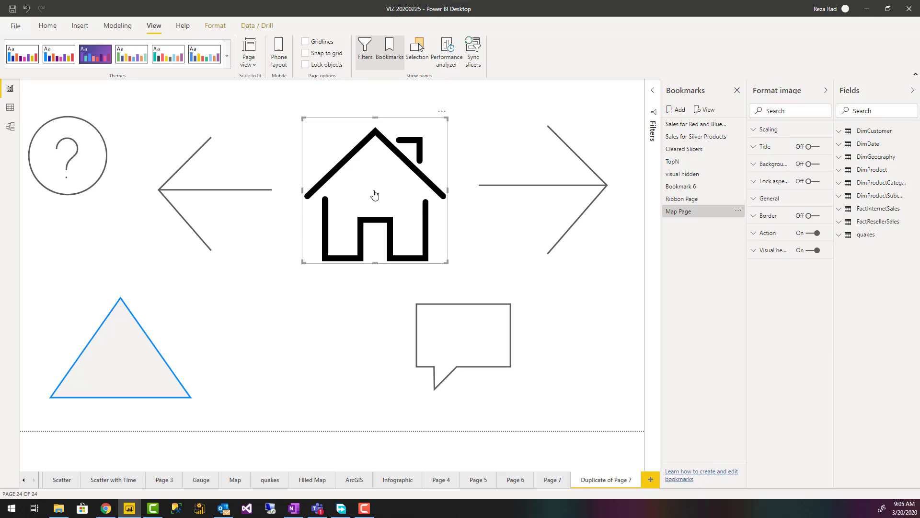
click(98, 368)
click(377, 202)
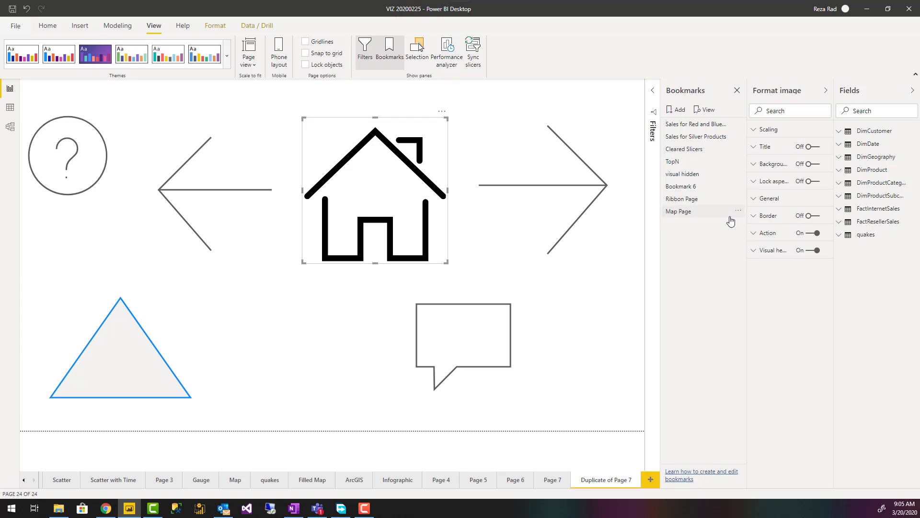
click(753, 235)
click(811, 263)
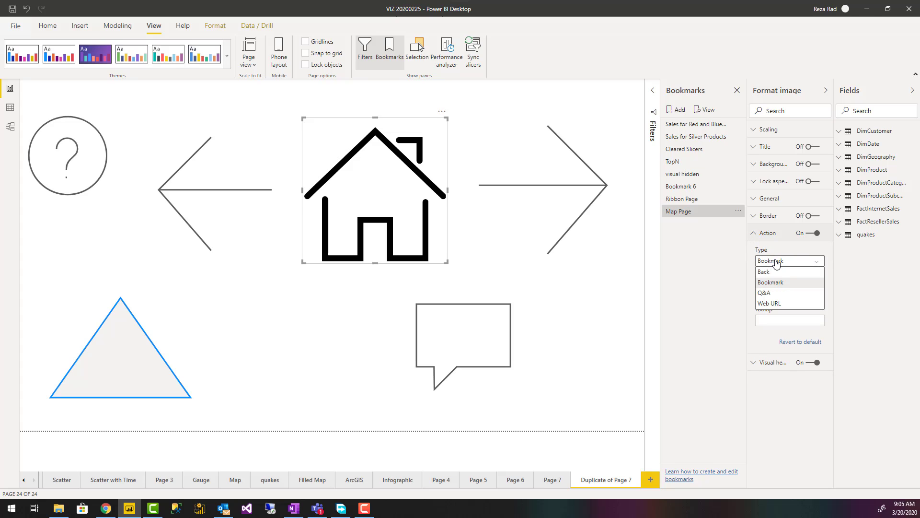
click(774, 281)
click(816, 291)
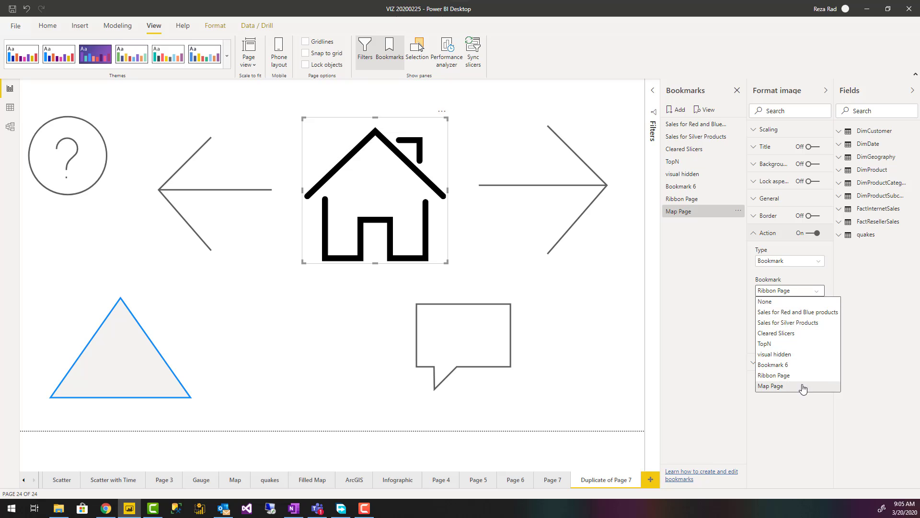
click(780, 387)
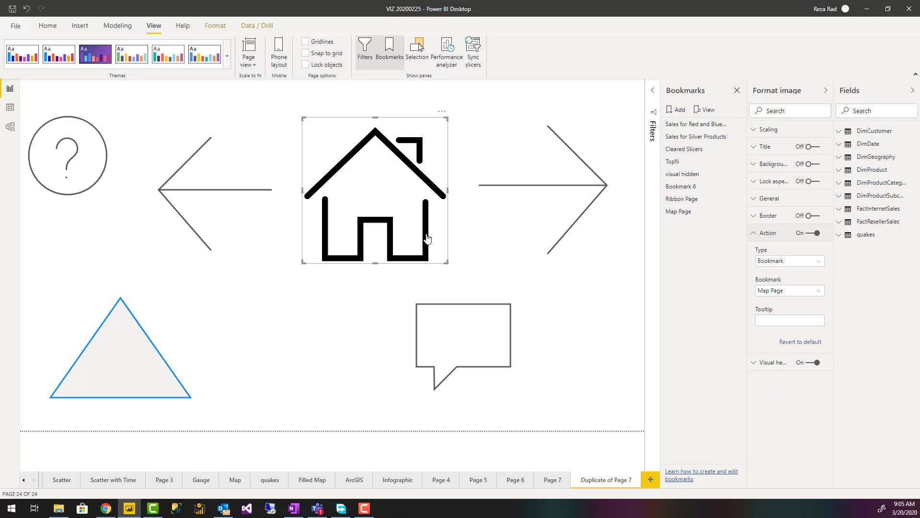
Test the house image's bookmark link and return to Duplicate of Page 7
click(476, 244)
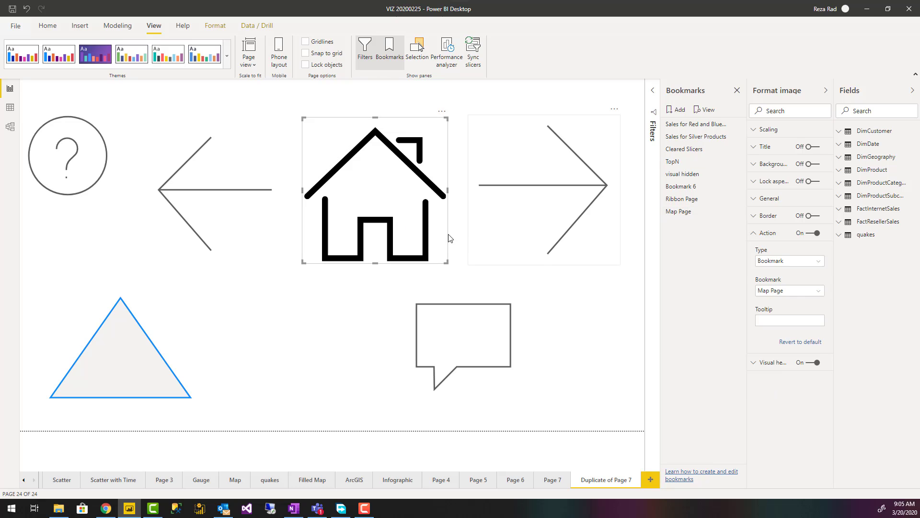
ctrl+click(380, 200)
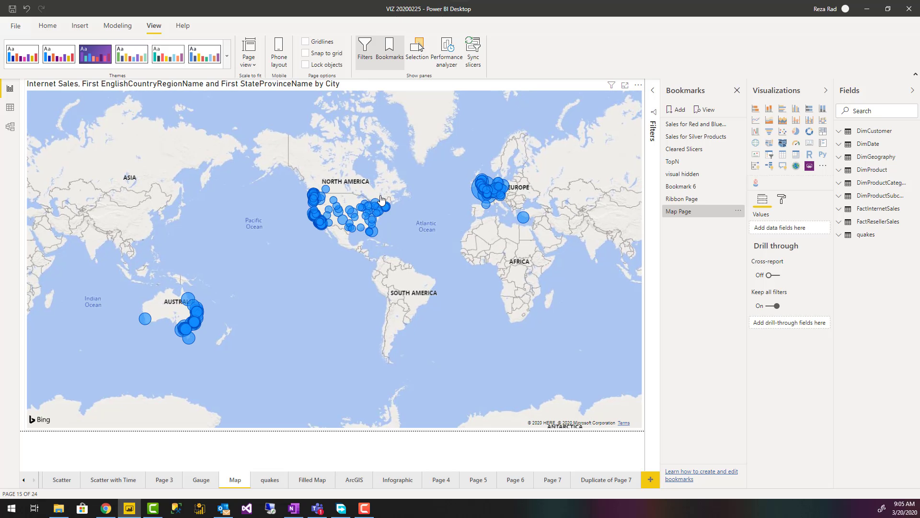
click(597, 481)
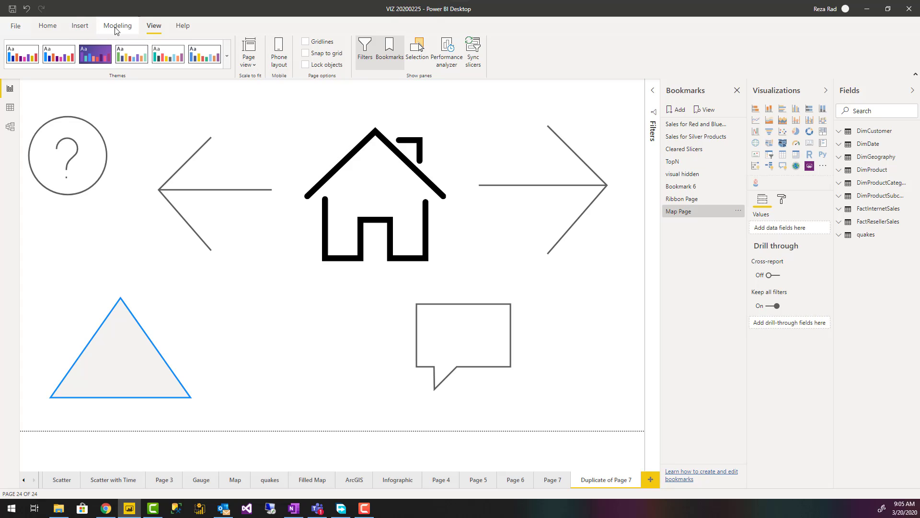
Insert a Back button and place it between the triangle and the speech bubble
click(82, 30)
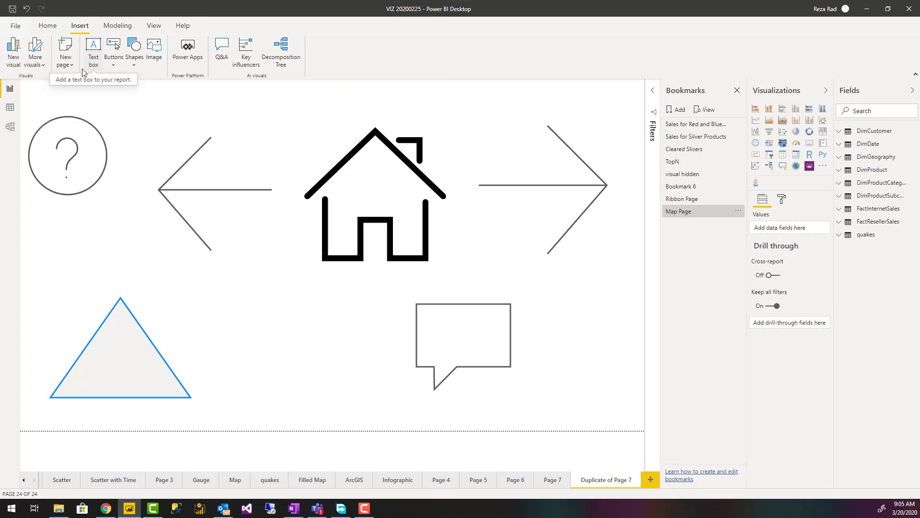
click(115, 67)
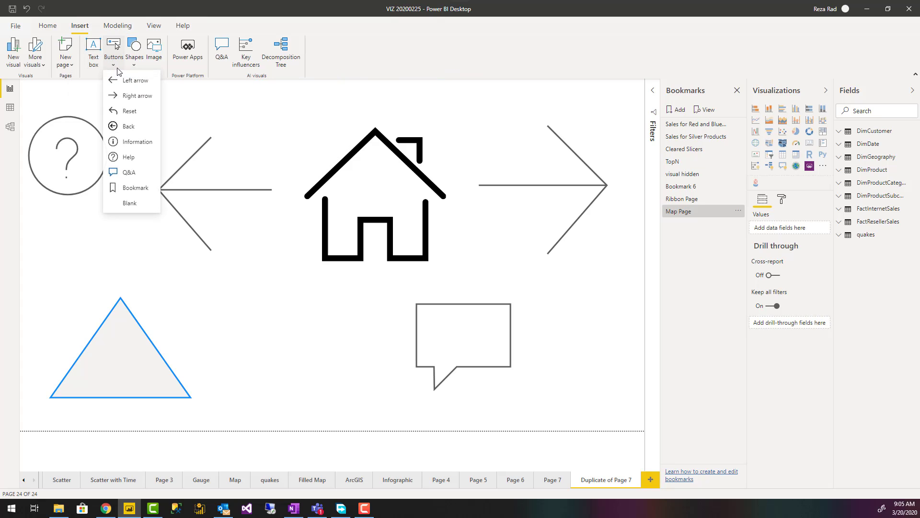
click(130, 129)
drag(50, 95, 334, 419)
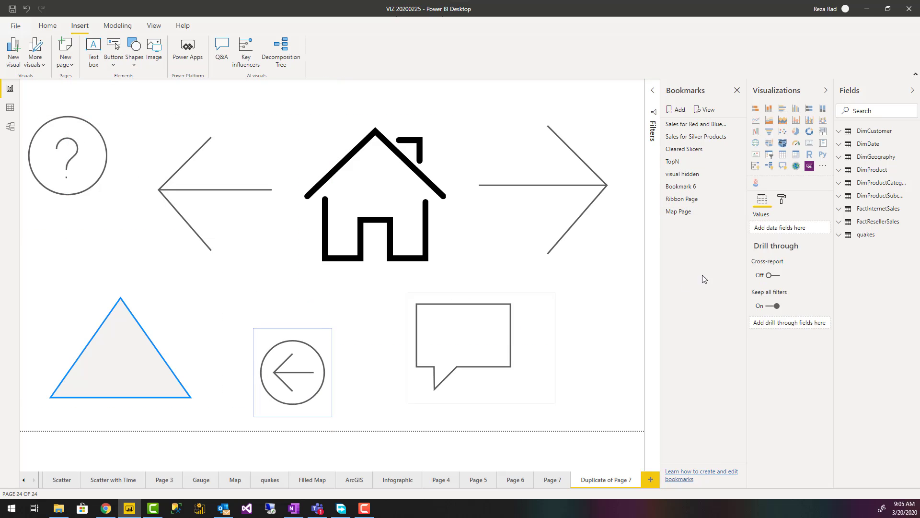
Shrink the map visual on the Map page and place a copy of the Back button in the freed space beside it
click(316, 343)
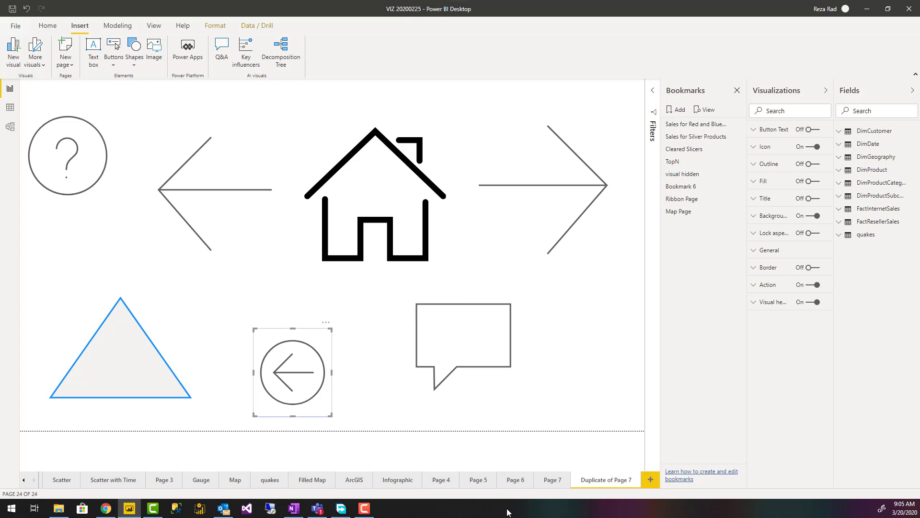
click(235, 480)
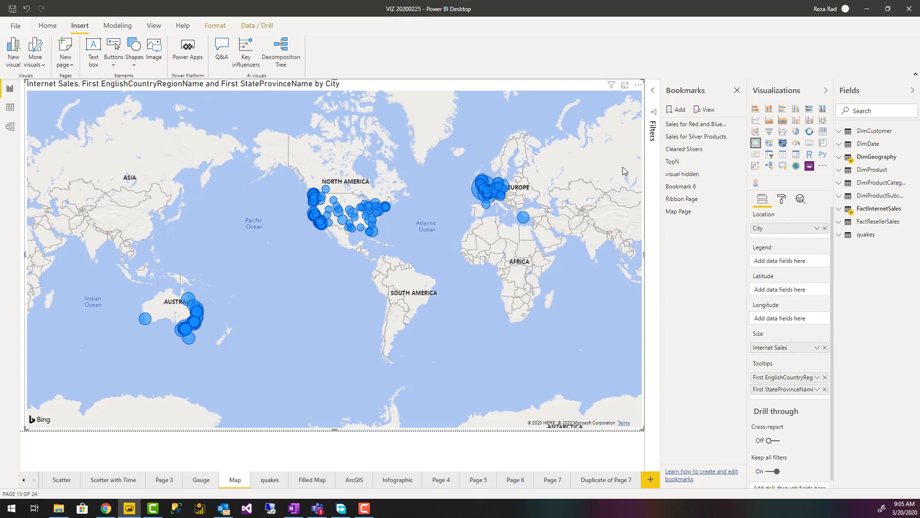
drag(643, 430, 552, 415)
click(596, 259)
key(ctrl+v)
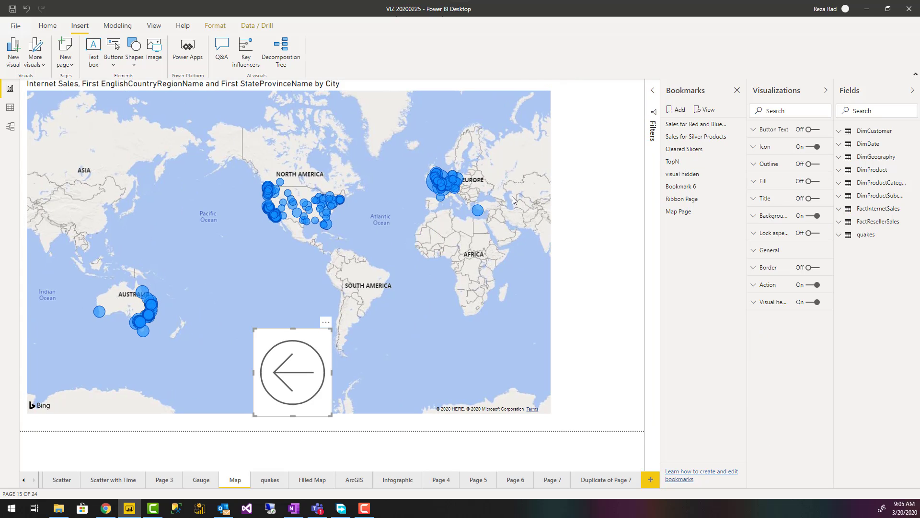
drag(306, 343, 603, 142)
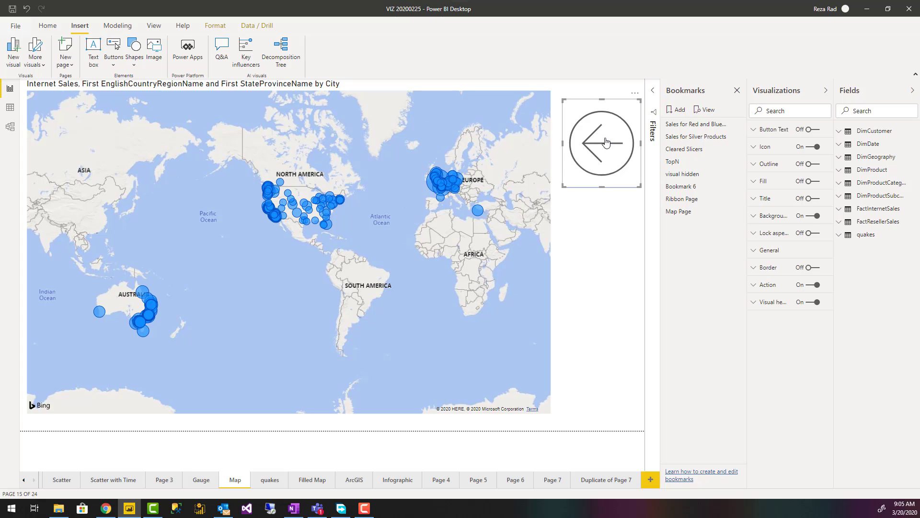
Test going from the house image on Duplicate of Page 7 to the Map page and back with the Back button
click(597, 480)
ctrl+click(383, 200)
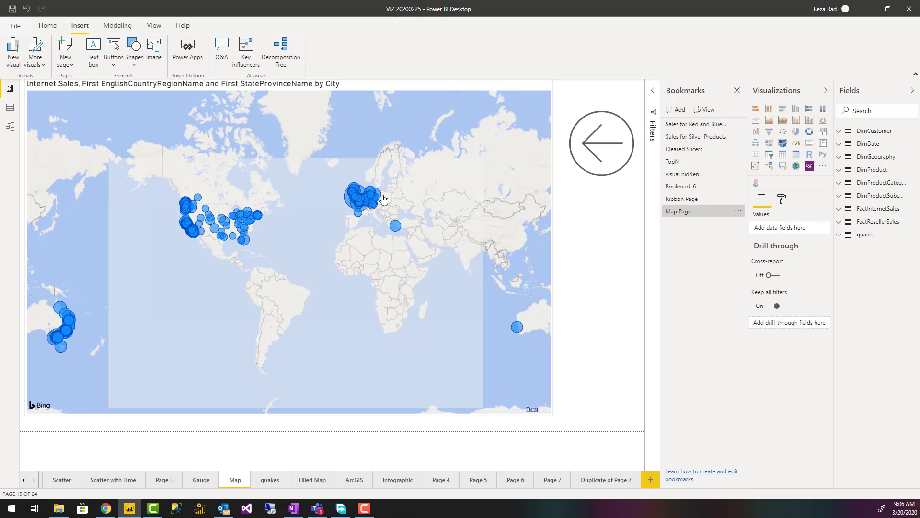
ctrl+click(605, 140)
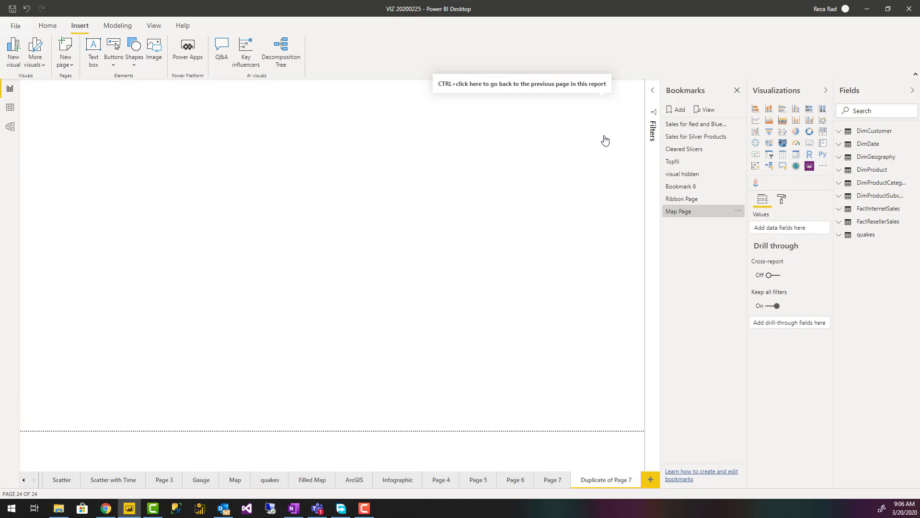